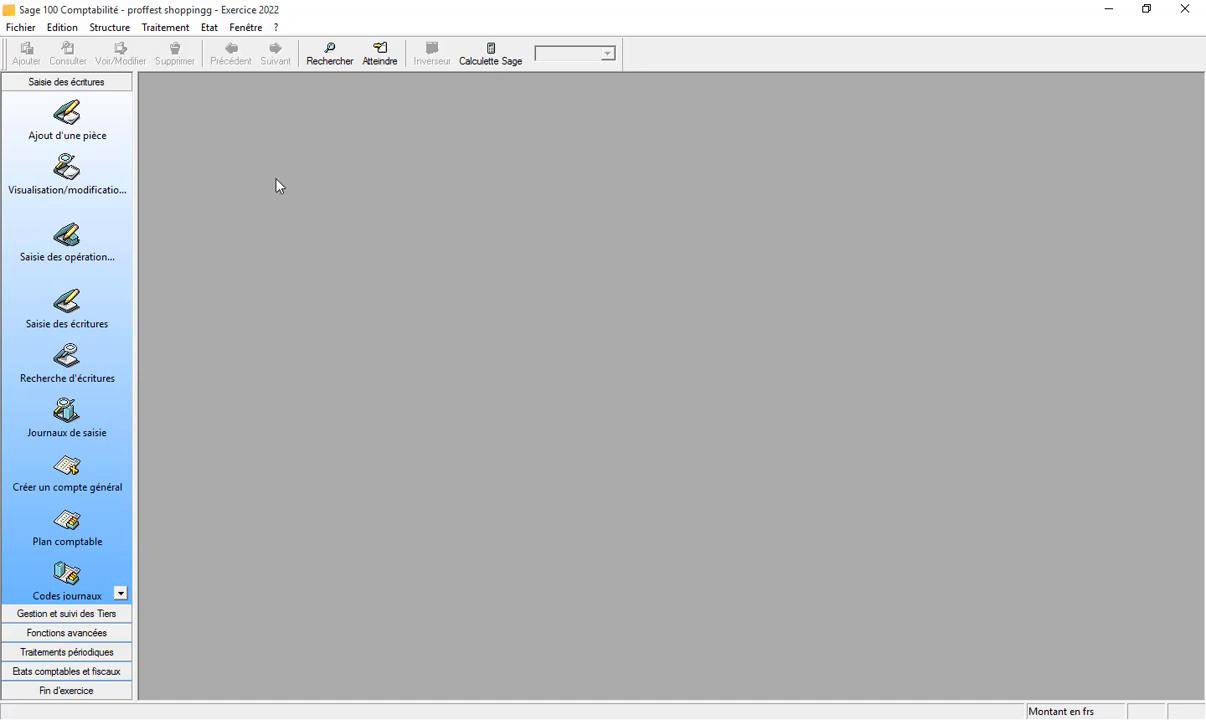
Open the list of journal codes and start creating a new journal code
{"action": "left_click", "coordinate": [107, 28]}
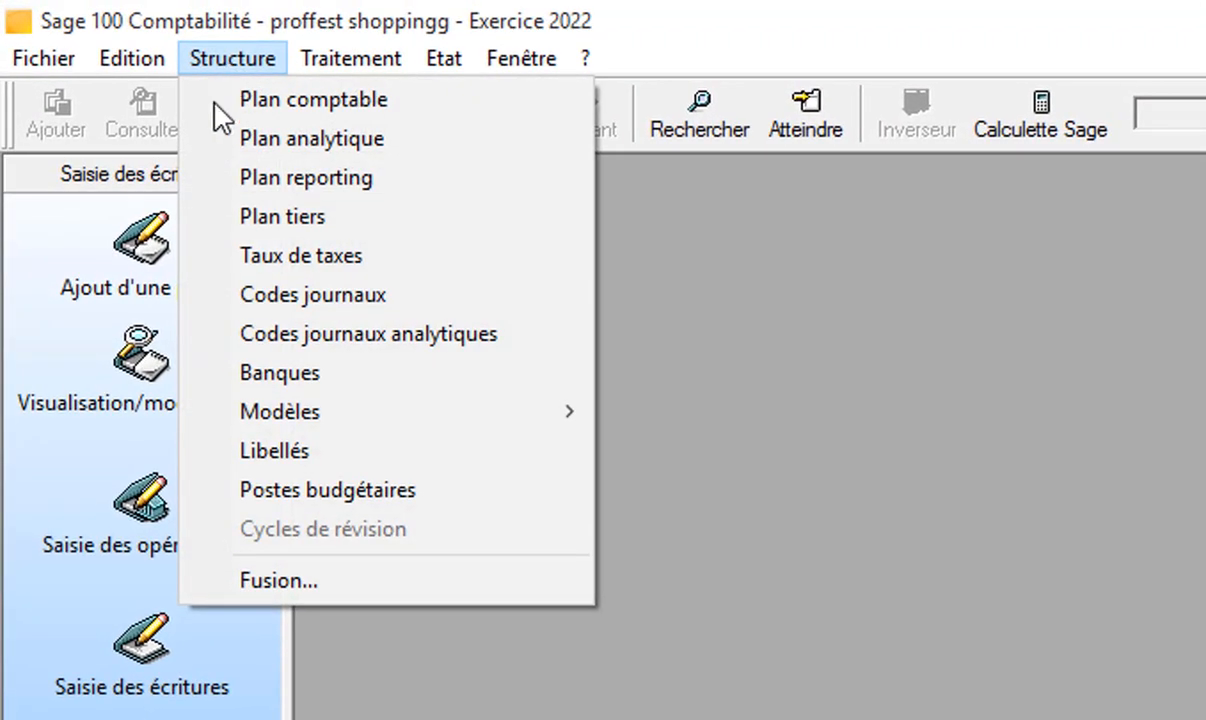
{"action": "left_click", "coordinate": [255, 318]}
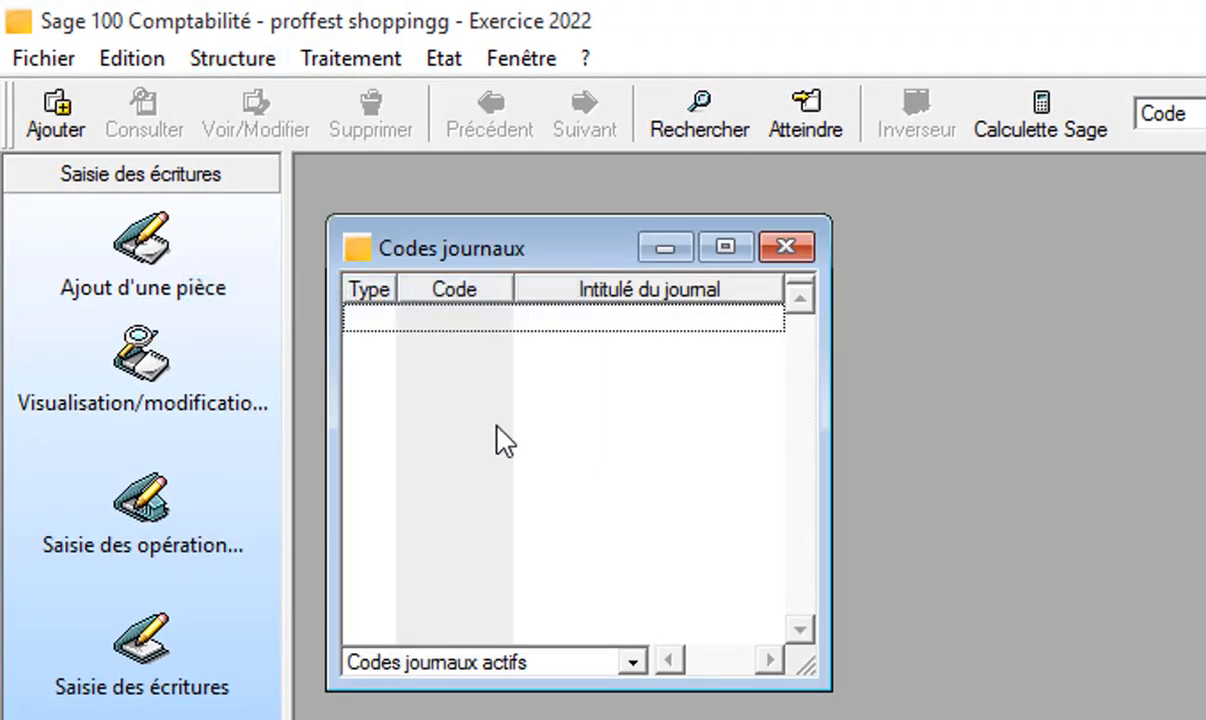
{"action": "key", "text": "ctrl+j"}
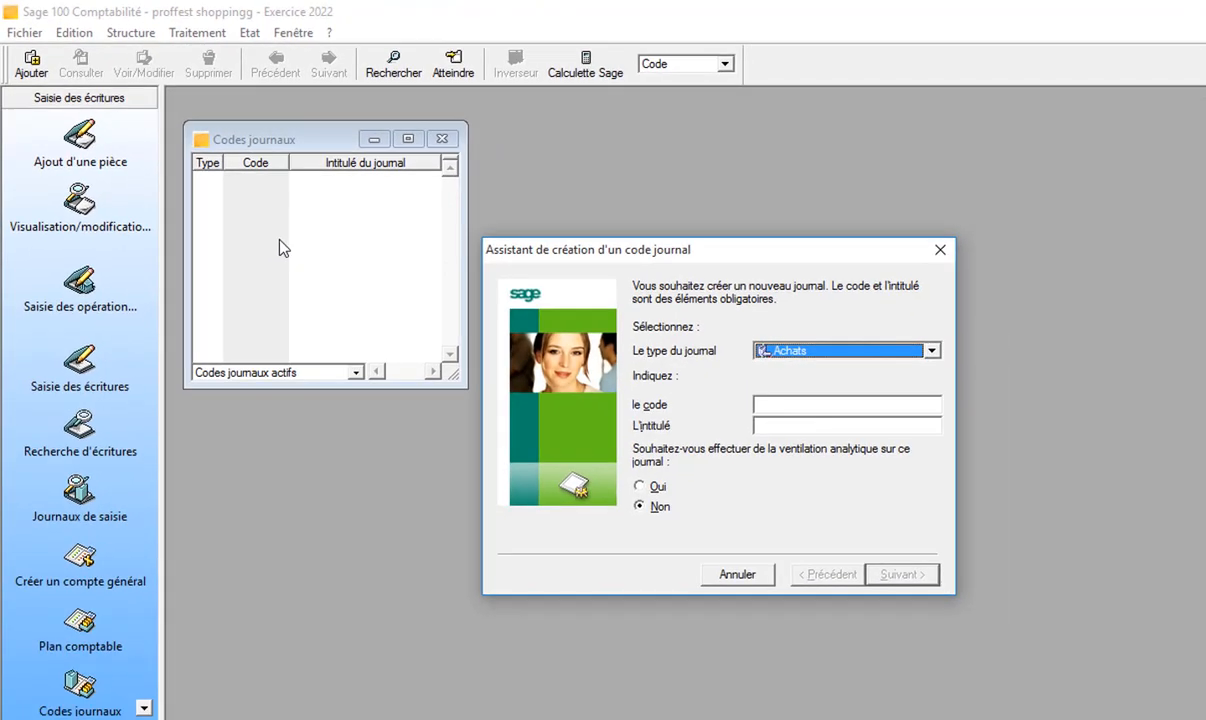
{"action": "left_click_drag", "start_coordinate": [688, 249], "coordinate": [697, 124]}
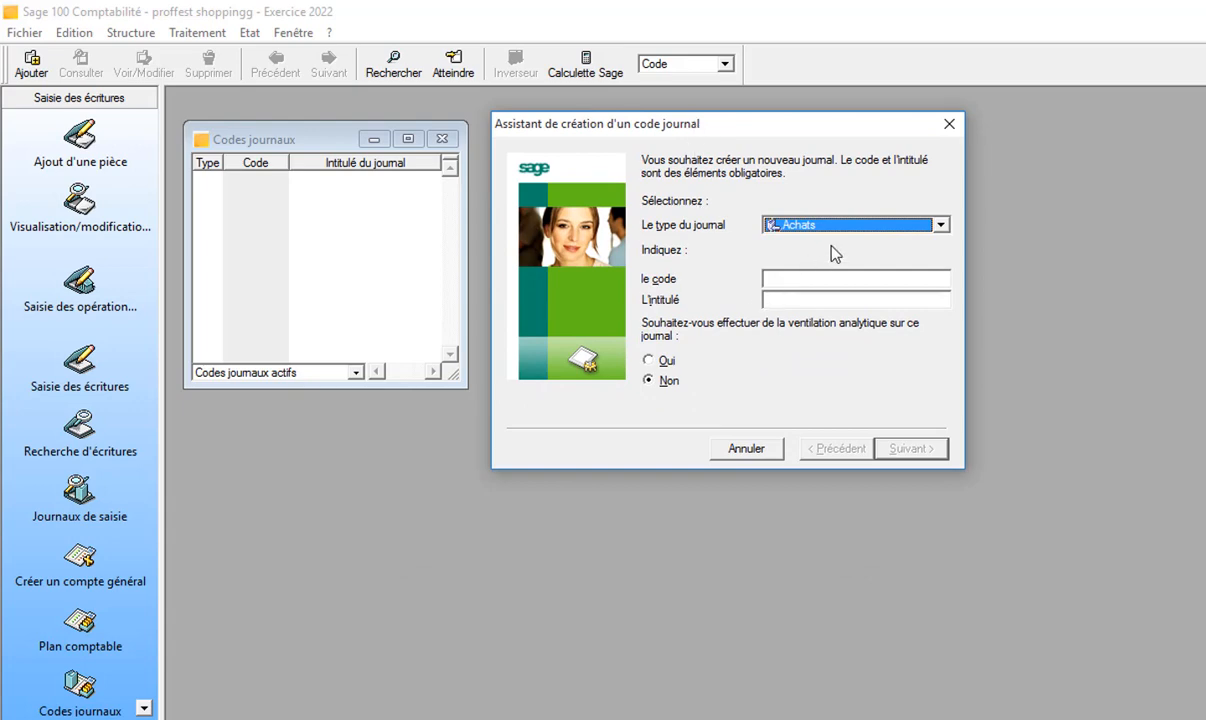
Create an Achats journal with code ach and title "journal d'achat", and validate it to create another one
{"action": "left_click", "coordinate": [940, 225]}
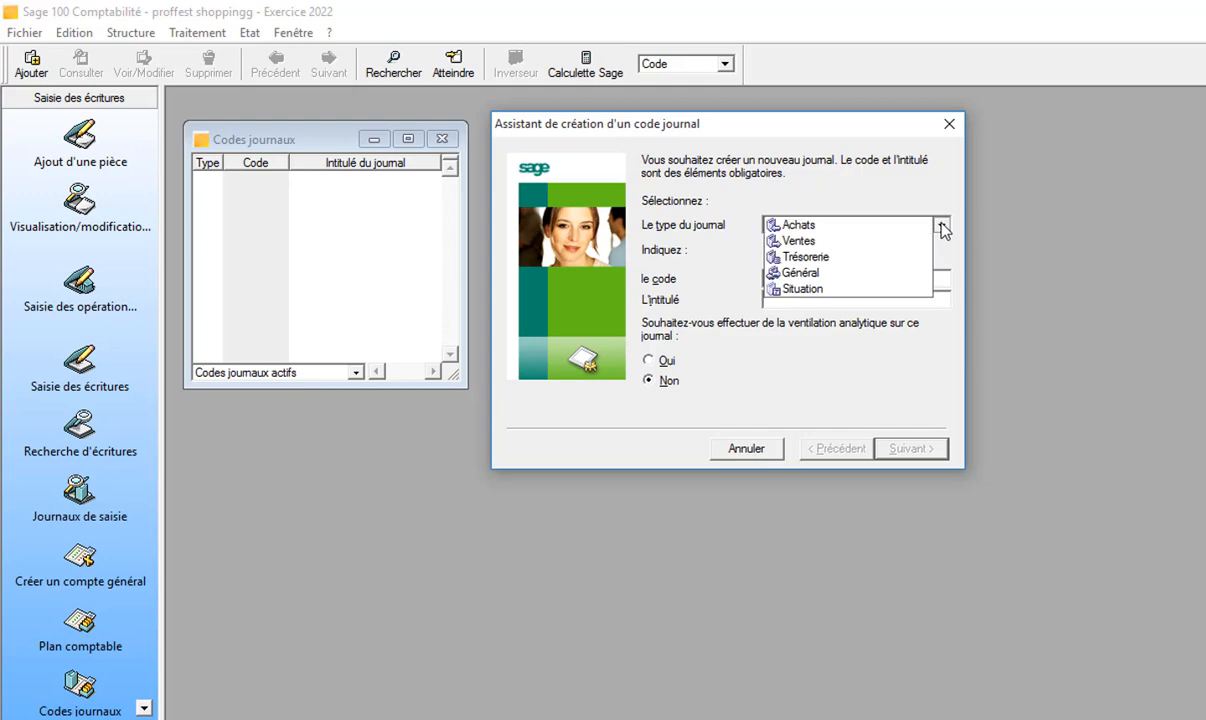
{"action": "left_click", "coordinate": [690, 228]}
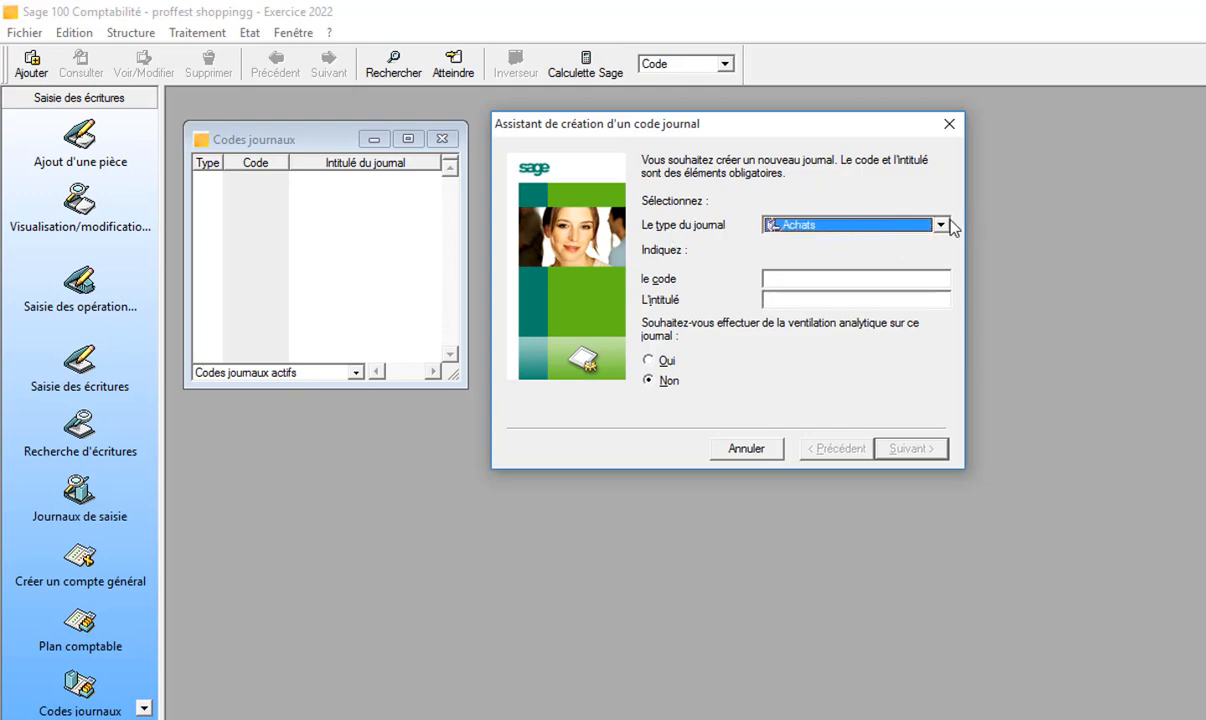
{"action": "left_click", "coordinate": [941, 225]}
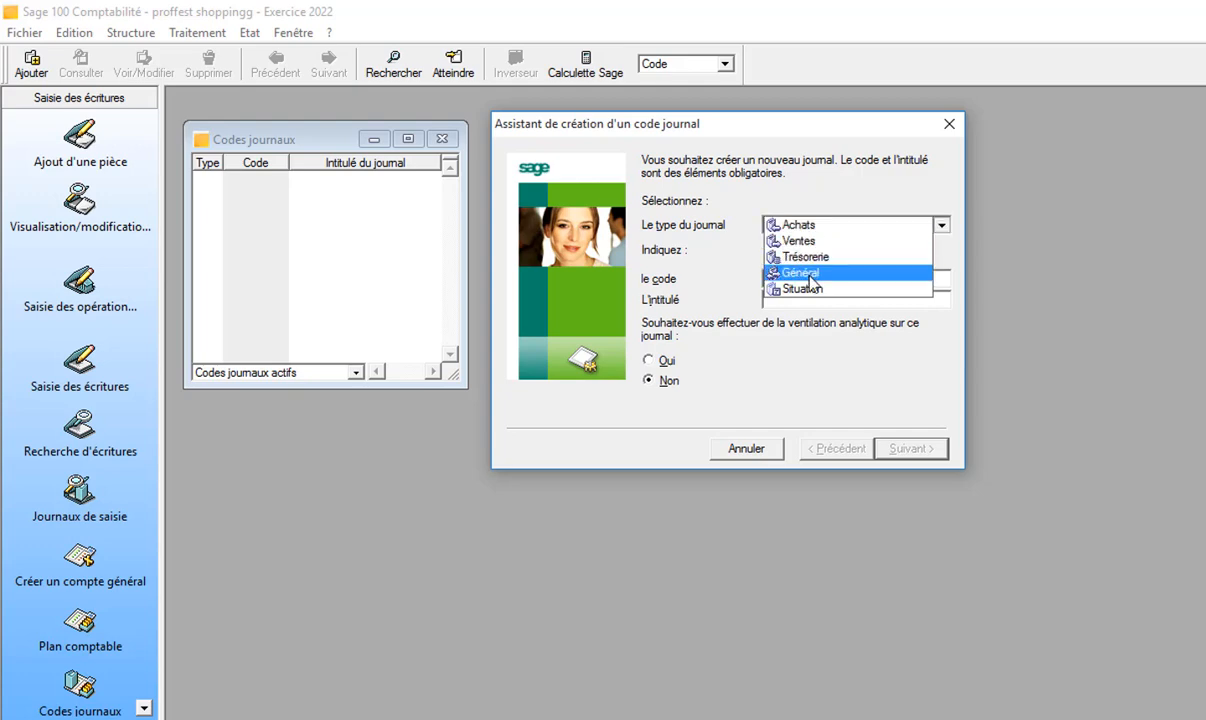
{"action": "left_click", "coordinate": [797, 226]}
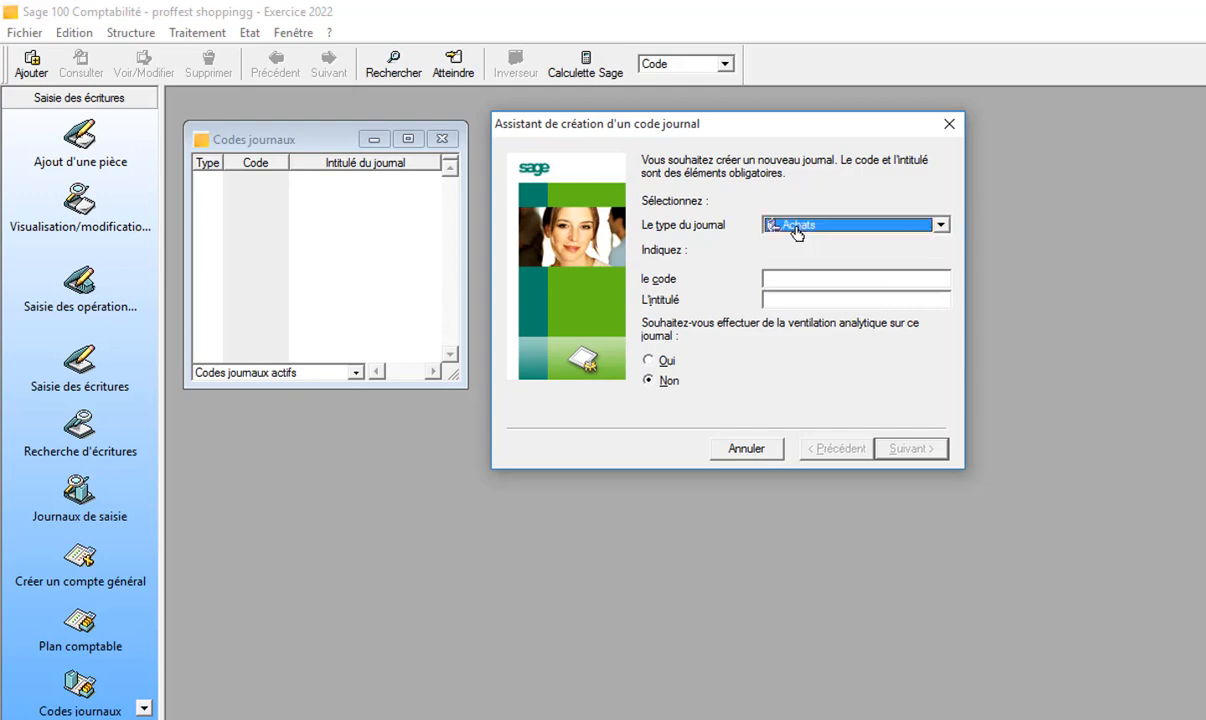
{"action": "left_click", "coordinate": [804, 280]}
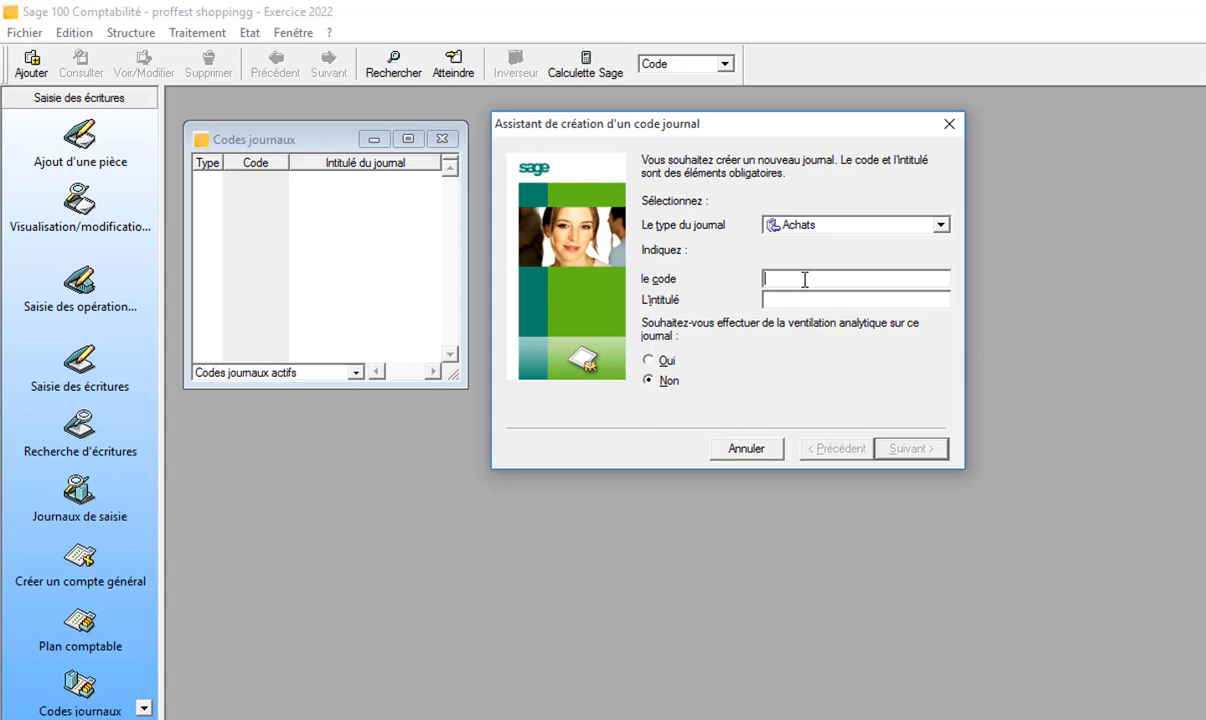
{"action": "type", "text": "ach"}
{"action": "key", "text": "Tab"}
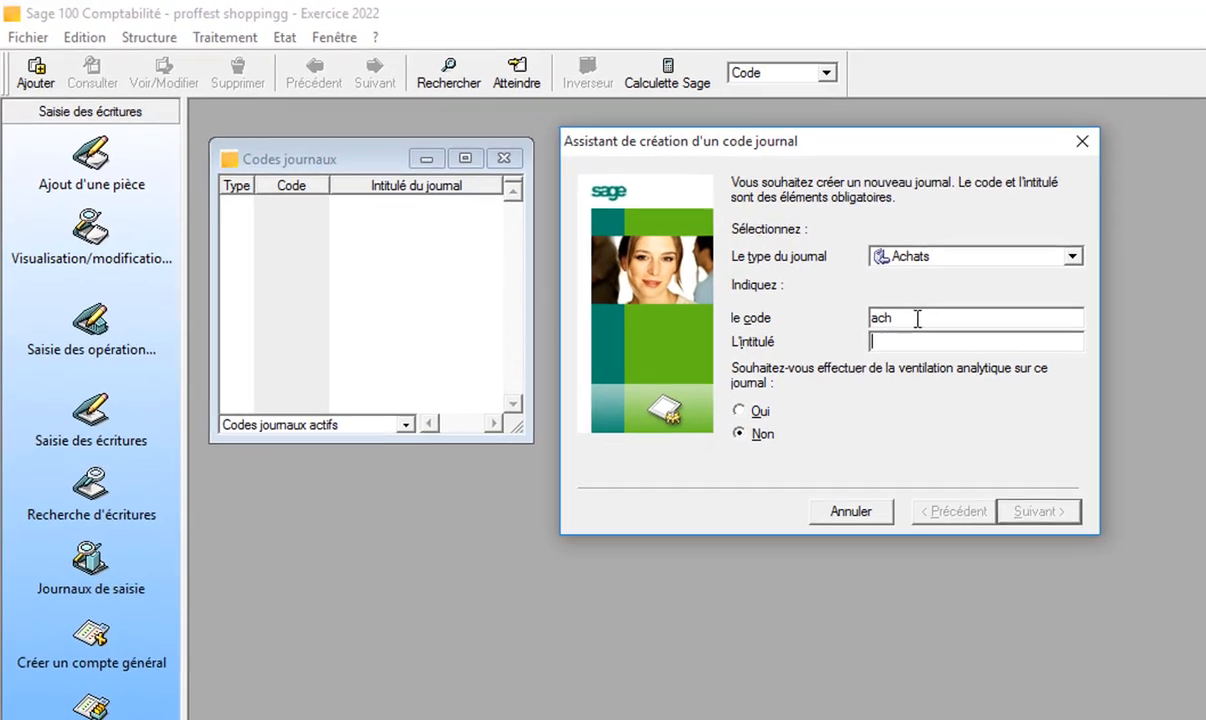
{"action": "type", "text": "journal"}
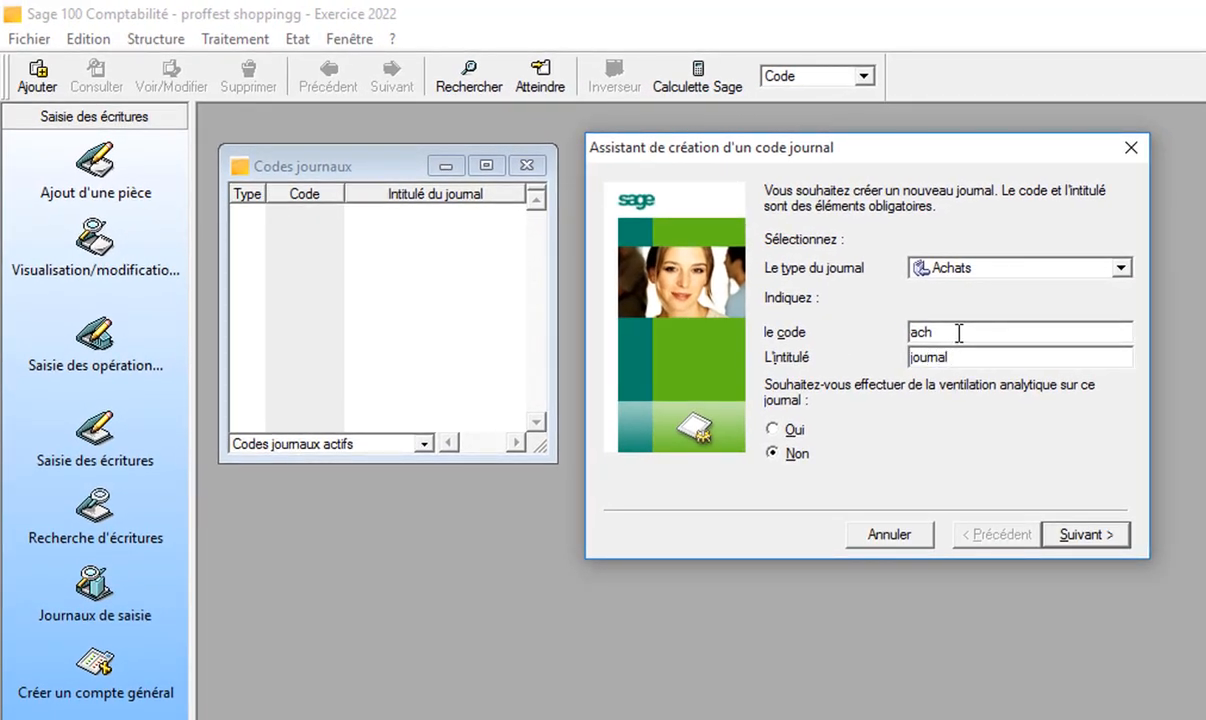
{"action": "type", "text": " d'achat"}
{"action": "left_click", "coordinate": [1086, 538]}
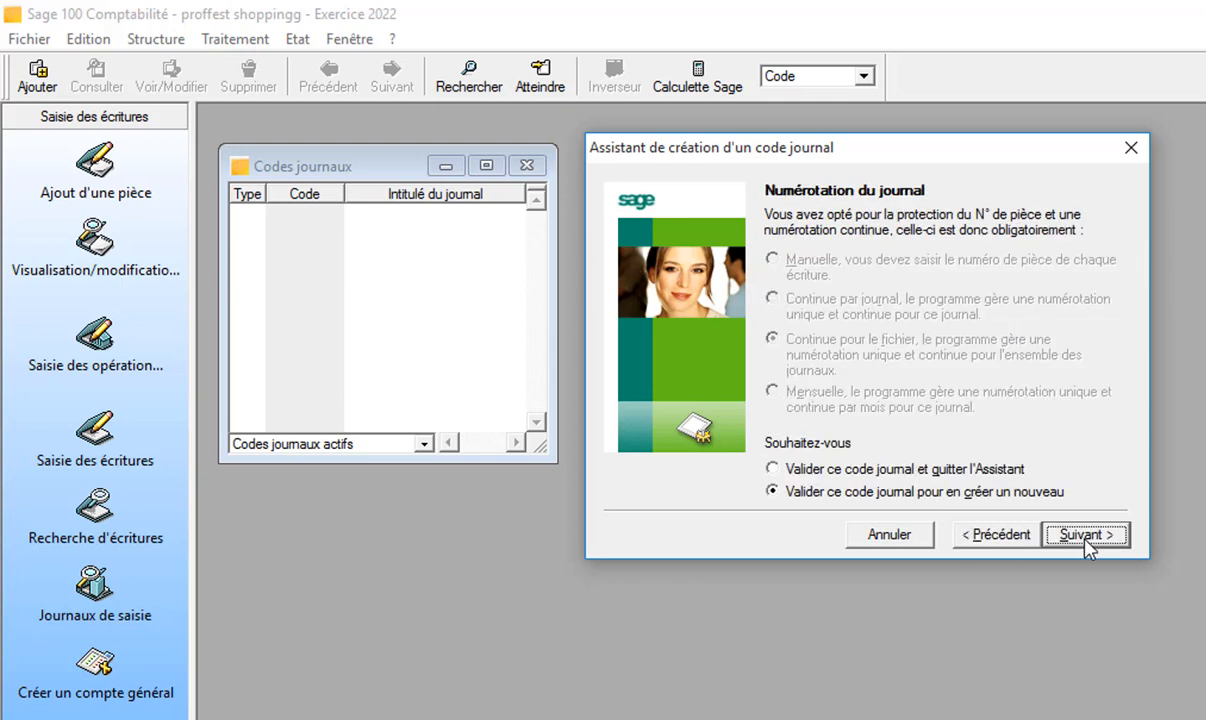
{"action": "left_click", "coordinate": [1085, 538]}
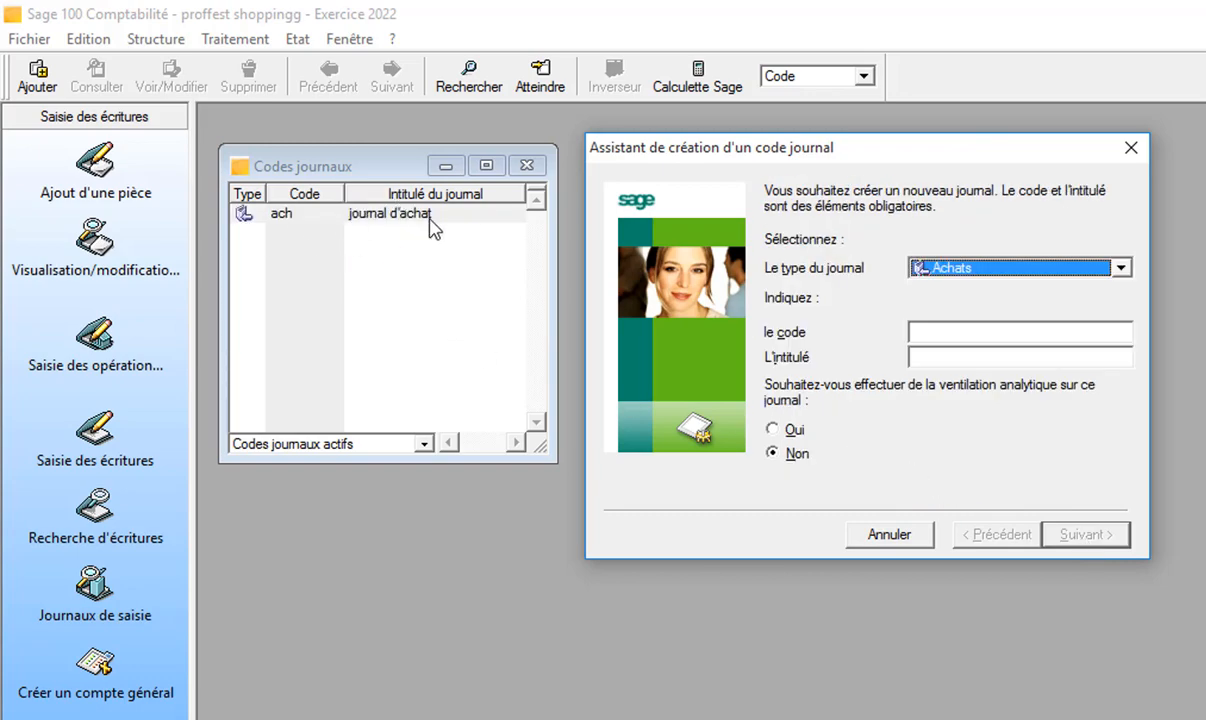
Create a Ventes journal with code vnt and title "journal de vente", and validate it to create another one
{"action": "left_click", "coordinate": [1121, 270]}
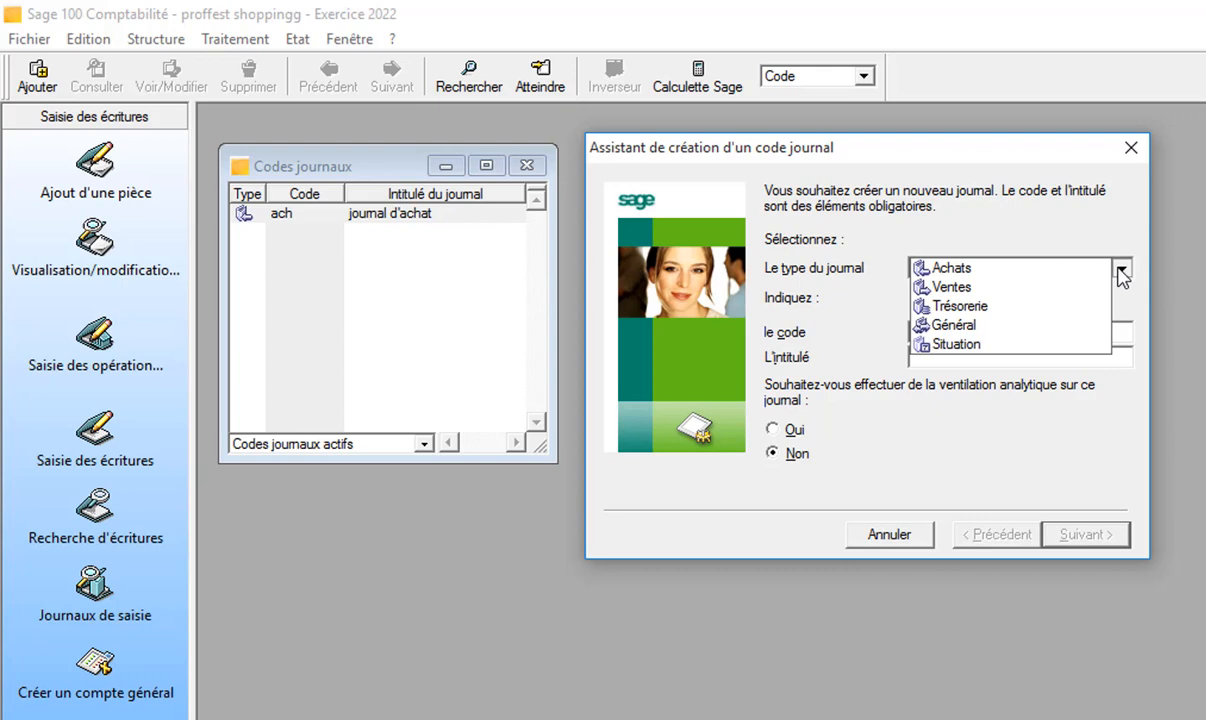
{"action": "left_click", "coordinate": [1020, 288]}
{"action": "left_click", "coordinate": [1009, 325]}
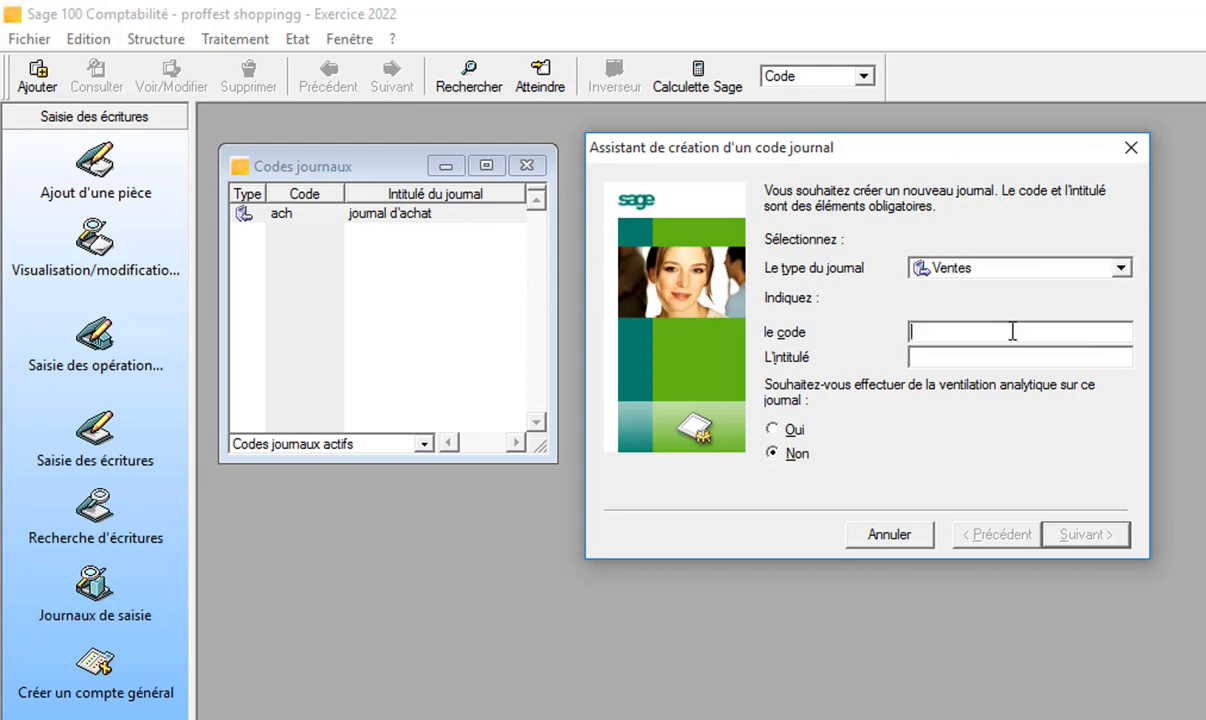
{"action": "type", "text": "vnt"}
{"action": "key", "text": "Tab"}
{"action": "type", "text": "journ"}
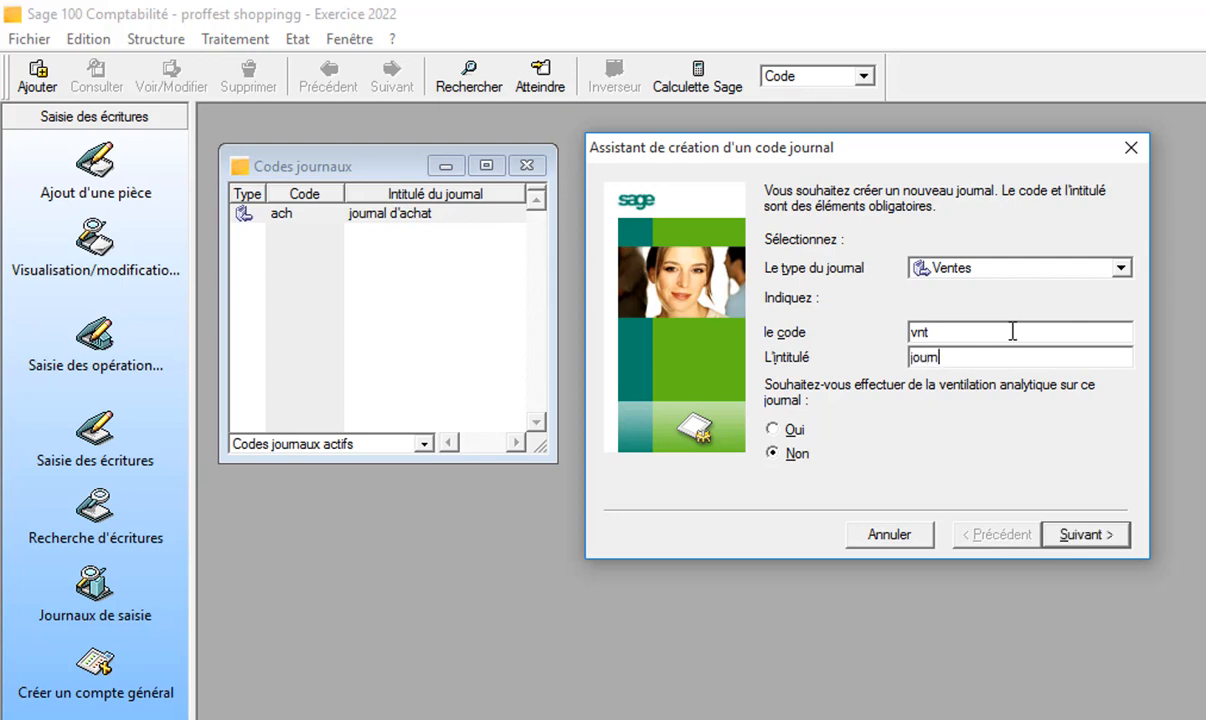
{"action": "type", "text": "al de vente"}
{"action": "left_click", "coordinate": [1084, 537]}
{"action": "left_click", "coordinate": [1084, 537]}
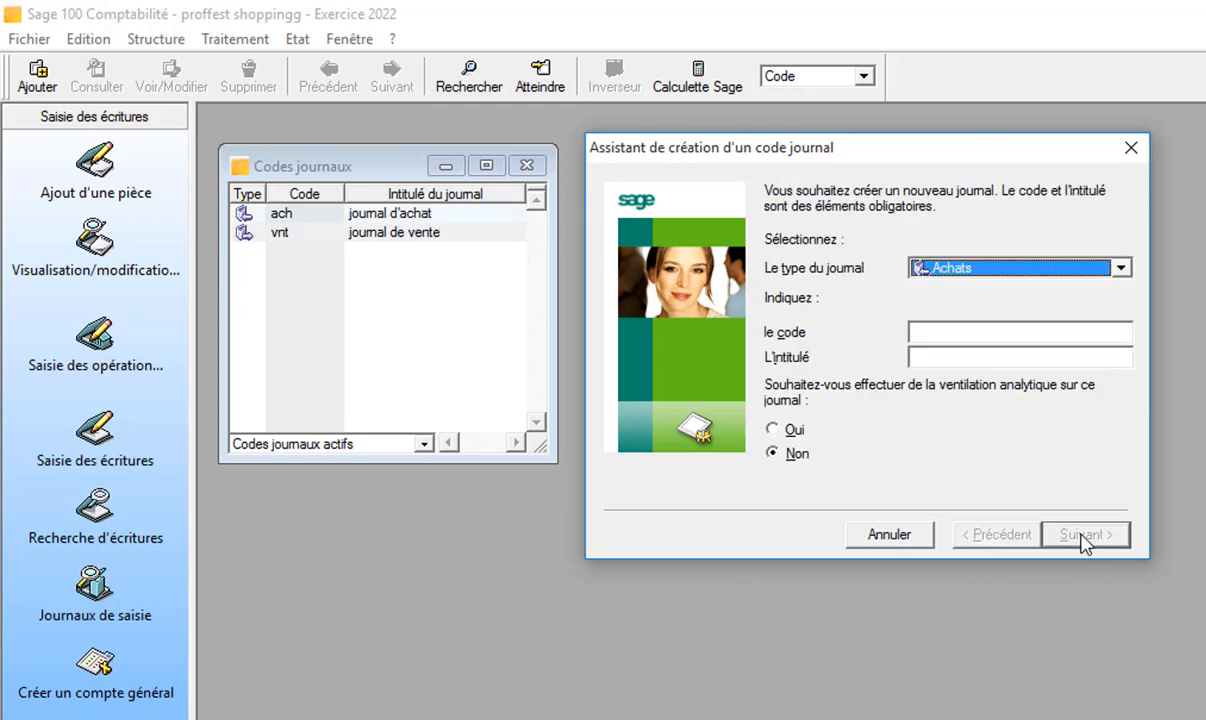
Define a new Trésorerie journal with code cse and title "journal de caisse", and continue to its treasury settings
{"action": "left_click", "coordinate": [1121, 267]}
{"action": "left_click", "coordinate": [1078, 310]}
{"action": "left_click", "coordinate": [984, 329]}
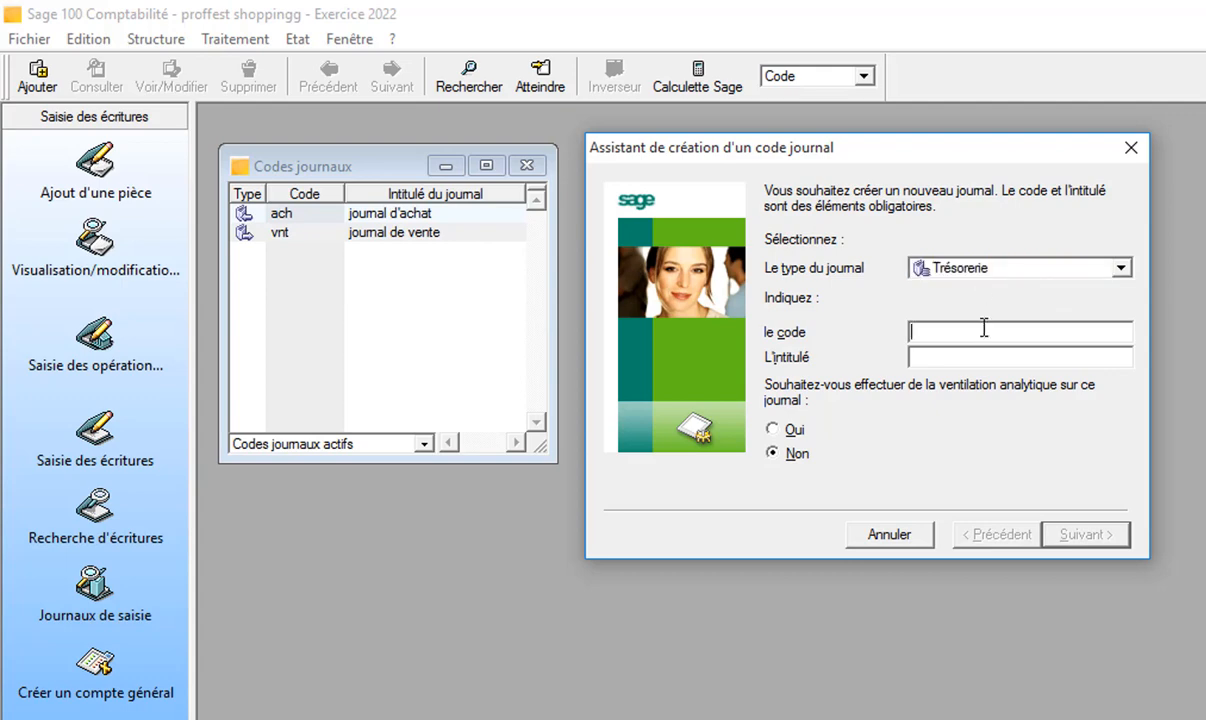
{"action": "type", "text": "cse"}
{"action": "key", "text": "Tab"}
{"action": "type", "text": "journal d"}
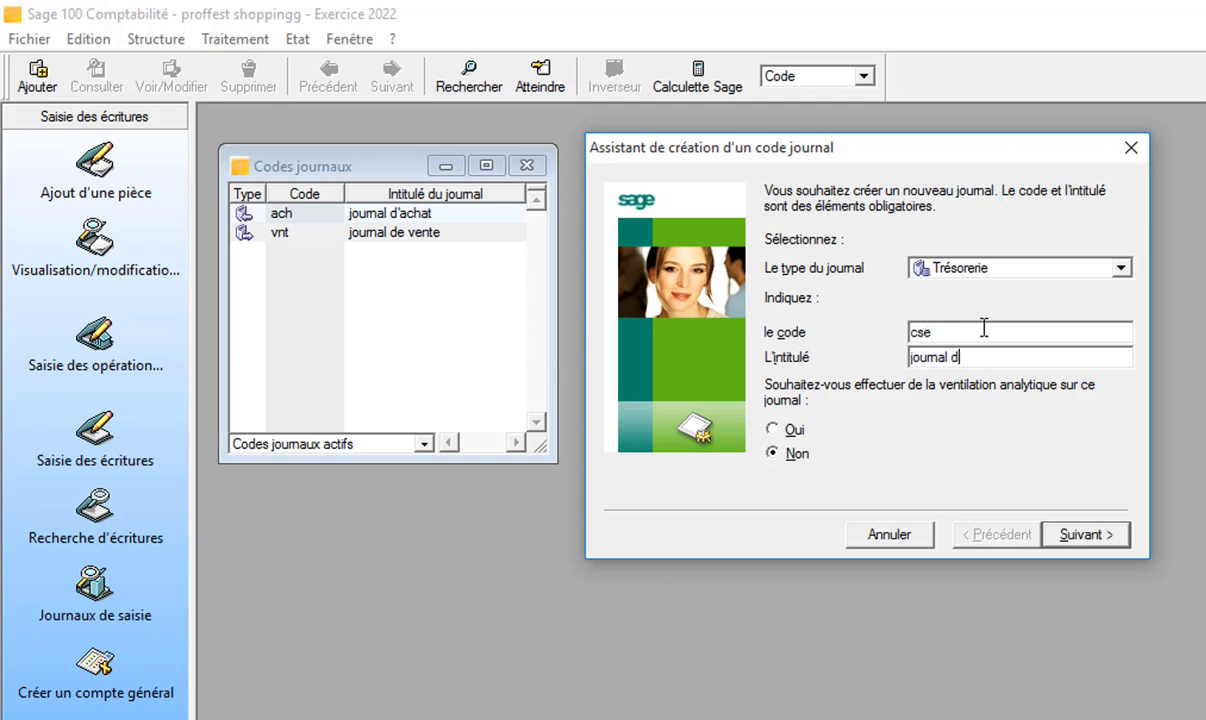
{"action": "type", "text": "e caisse"}
{"action": "left_click", "coordinate": [1081, 535]}
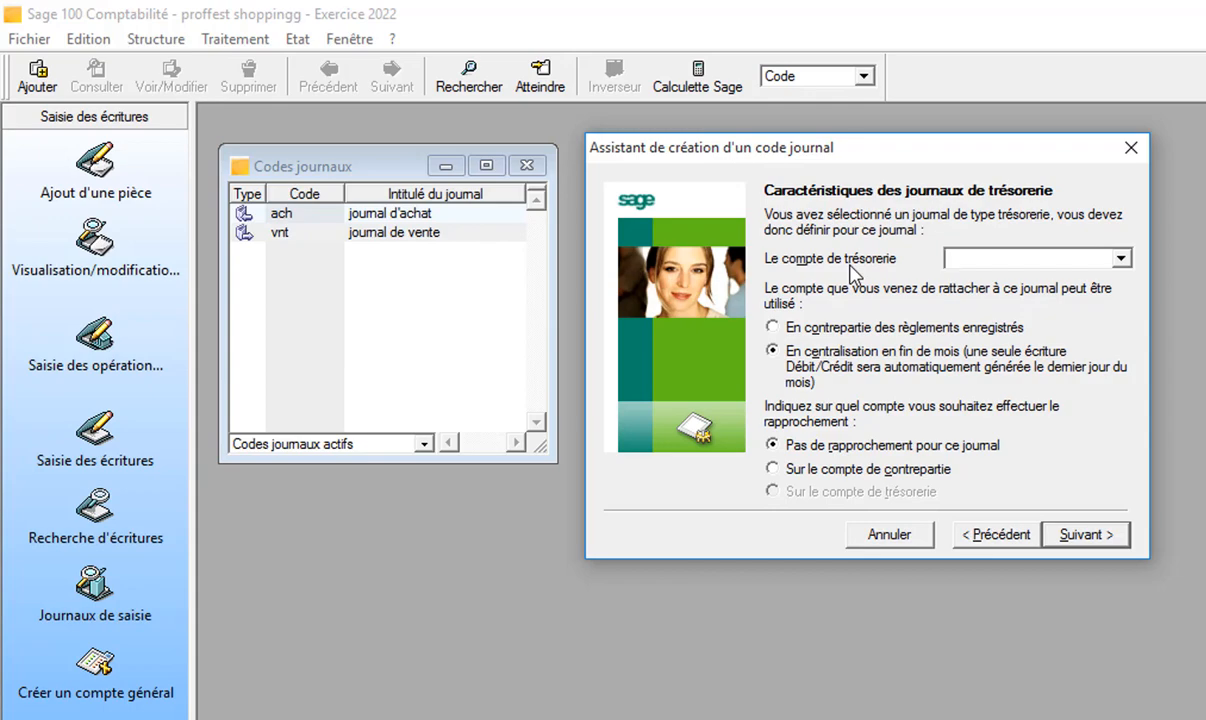
Attach treasury account 571 as counterpart of recorded payments, accept using it, and validate the cash journal
{"action": "type", "text": "571"}
{"action": "left_click", "coordinate": [1122, 258]}
{"action": "left_click", "coordinate": [1128, 261]}
{"action": "left_click", "coordinate": [846, 329]}
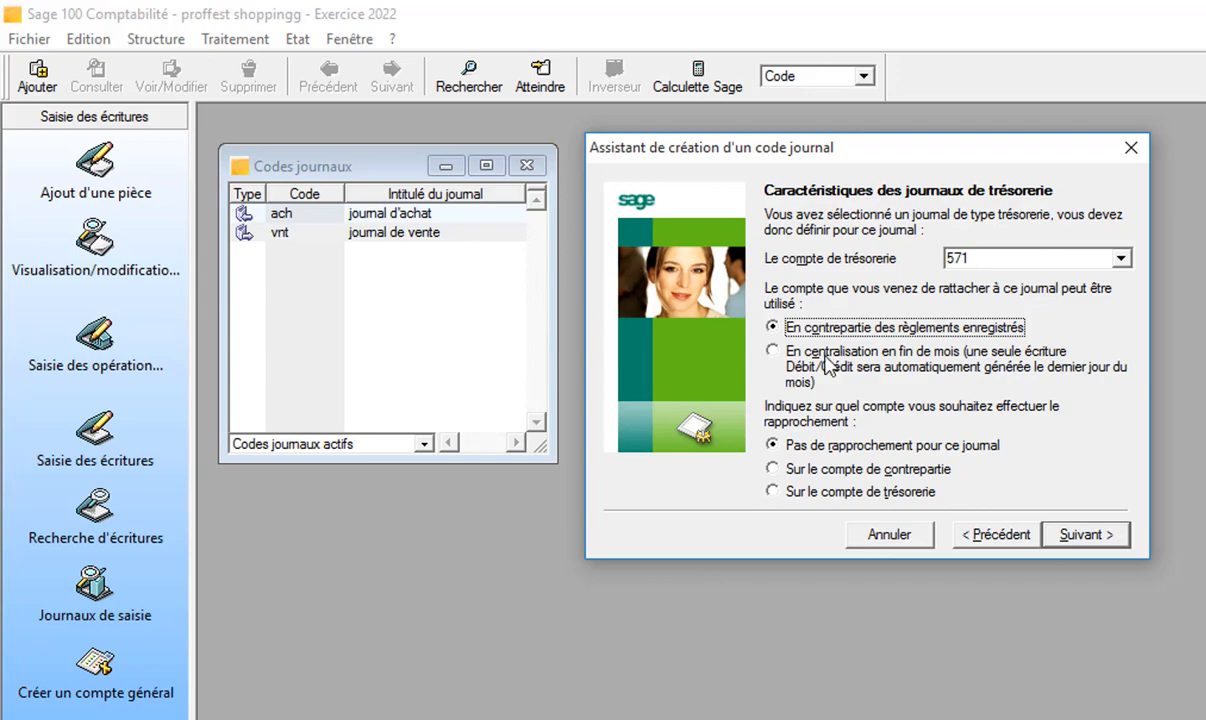
{"action": "left_click", "coordinate": [1083, 537]}
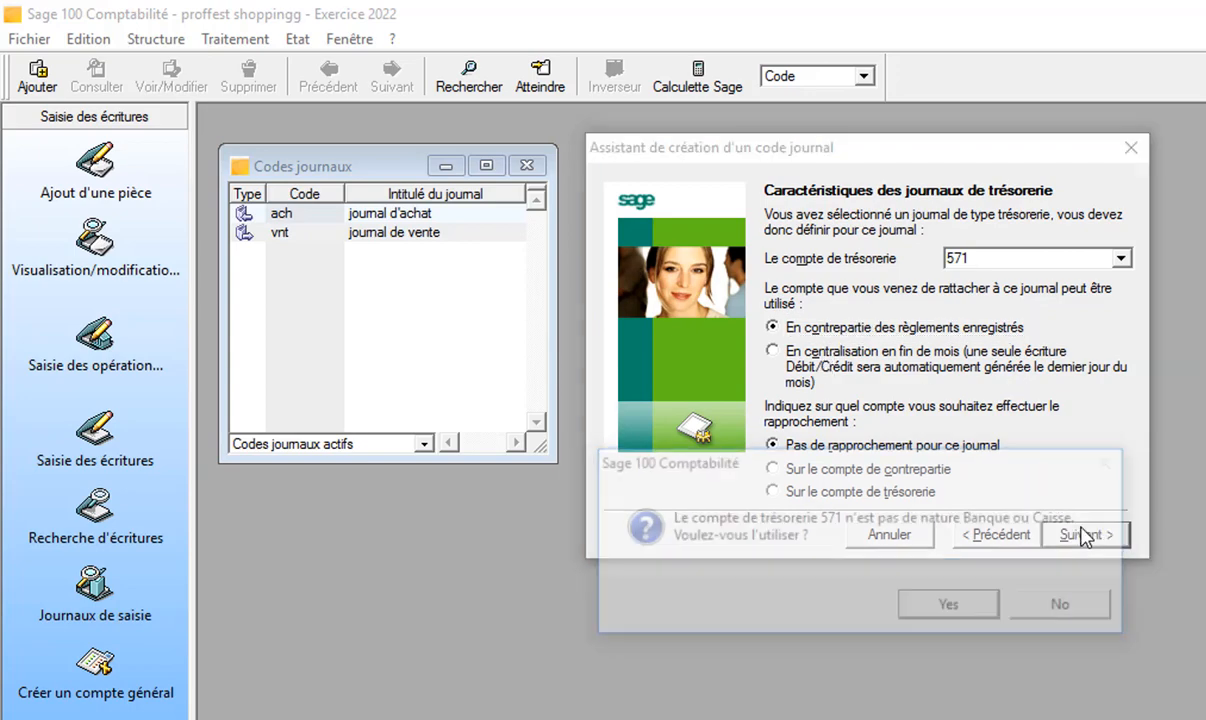
{"action": "left_click_drag", "start_coordinate": [841, 472], "coordinate": [884, 279]}
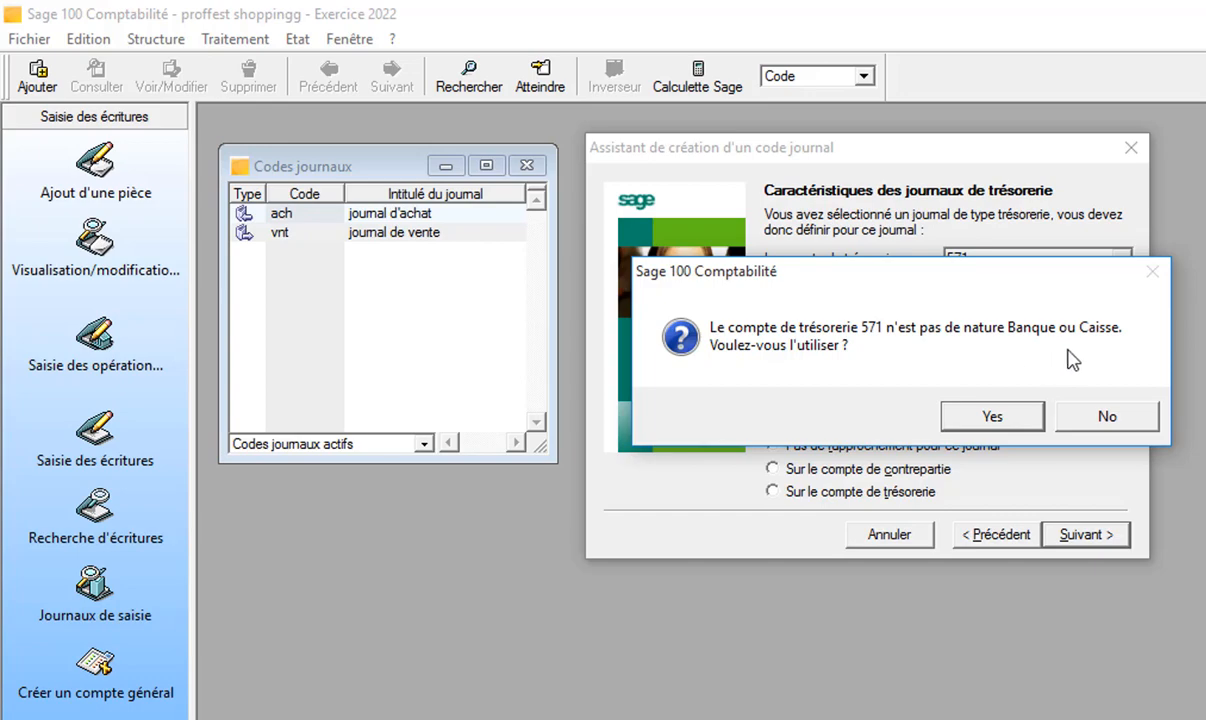
{"action": "left_click", "coordinate": [995, 414]}
{"action": "left_click", "coordinate": [1068, 538]}
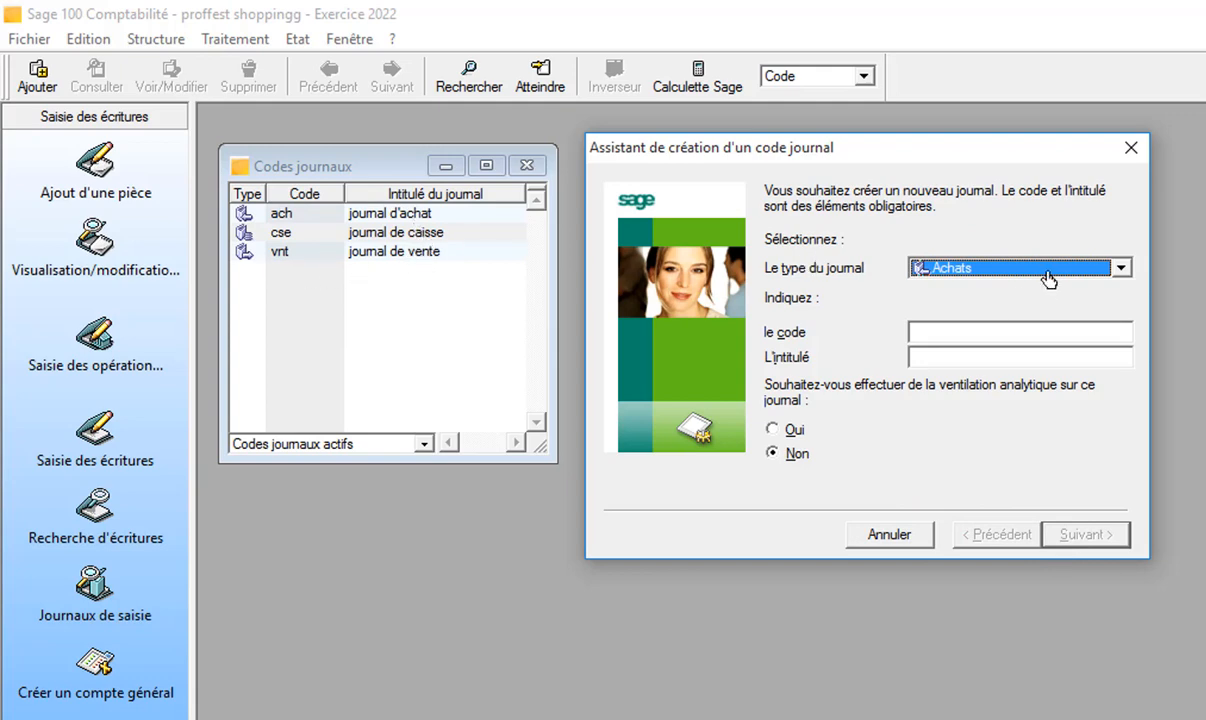
Define another Trésorerie journal with code BKE and title "JOURNAL BANQUE UBA", and continue to its treasury settings
{"action": "left_click", "coordinate": [1122, 270]}
{"action": "left_click", "coordinate": [1002, 301]}
{"action": "left_click", "coordinate": [1006, 333]}
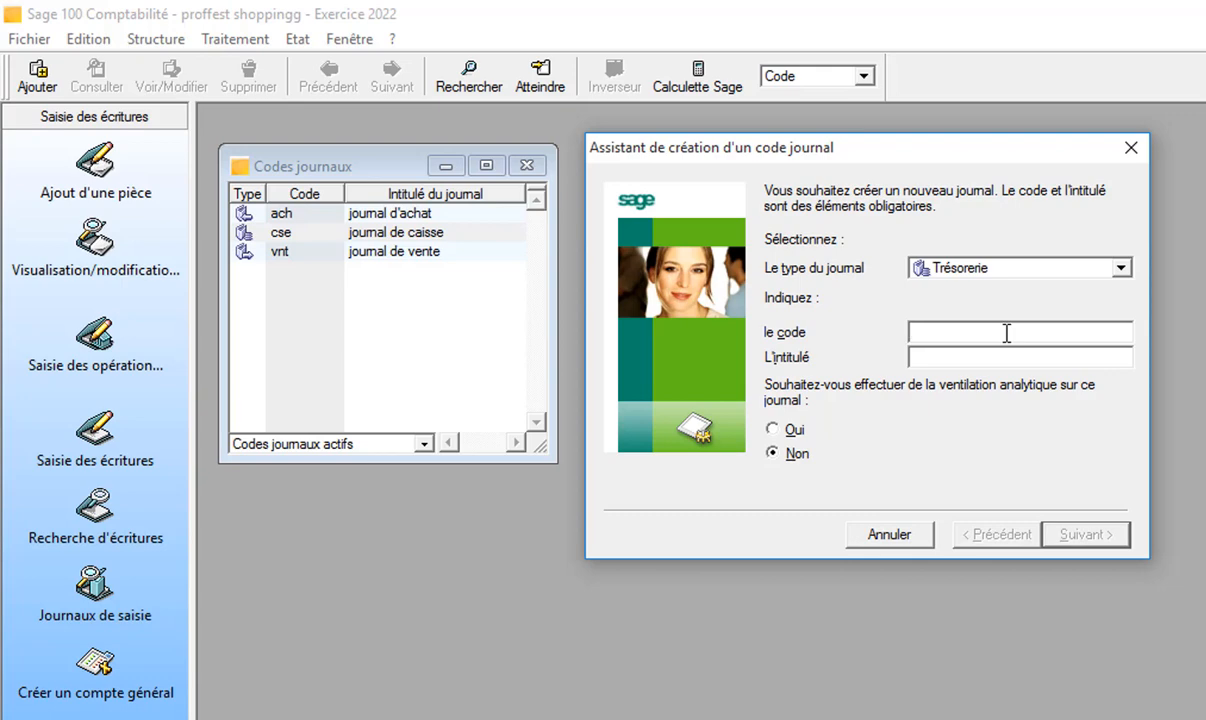
{"action": "type", "text": "B"}
{"action": "type", "text": "KE"}
{"action": "type", "text": "JOURN"}
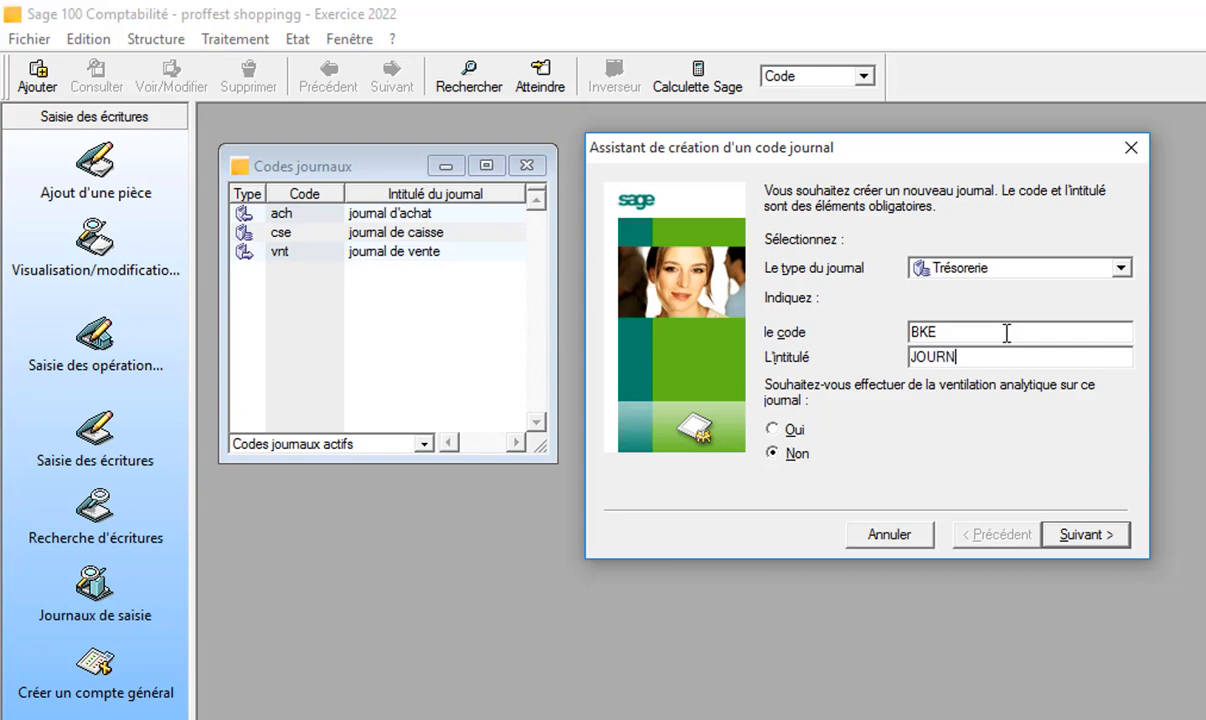
{"action": "type", "text": "AL BA"}
{"action": "type", "text": "N"}
{"action": "key", "text": "BackSpace"}
{"action": "type", "text": "BANK"}
{"action": "key", "text": "BackSpace"}
{"action": "type", "text": "QUE UBA"}
{"action": "left_click", "coordinate": [1085, 535]}
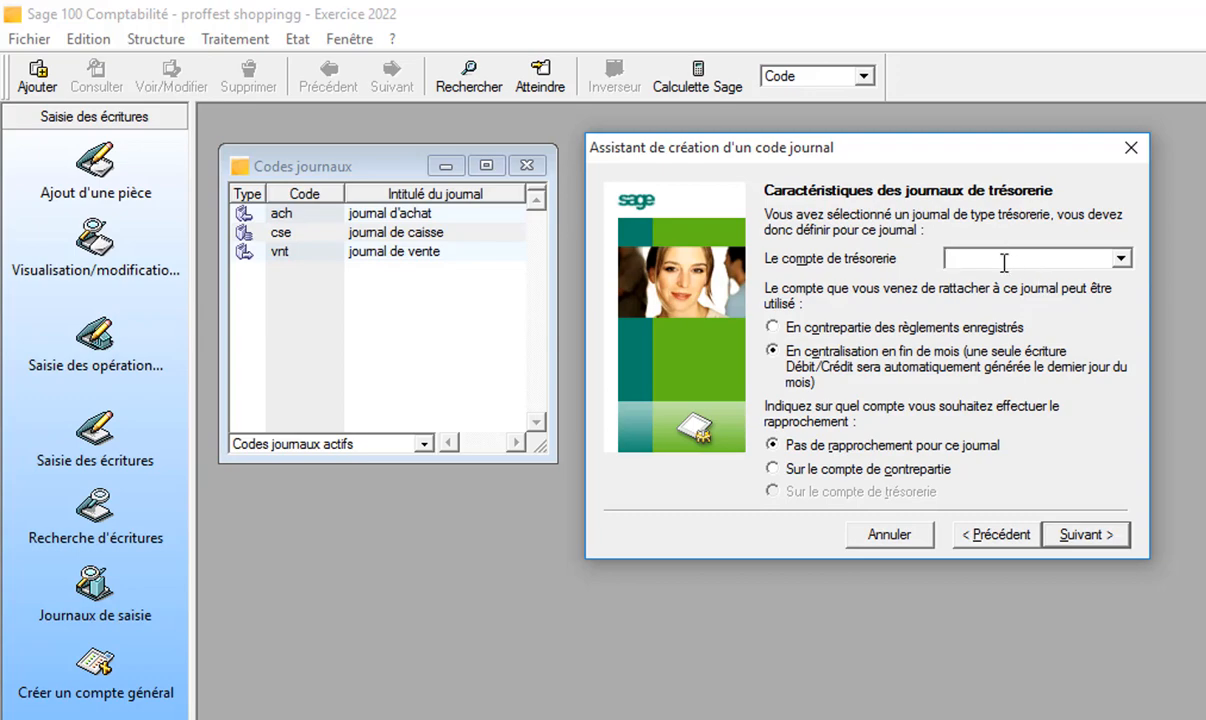
Try to attach treasury account 520 to the bank journal, used as counterpart of recorded payments
{"action": "type", "text": "52"}
{"action": "type", "text": "9"}
{"action": "type", "text": "0"}
{"action": "key", "text": "BackSpace"}
{"action": "key", "text": "BackSpace"}
{"action": "type", "text": "0"}
{"action": "left_click", "coordinate": [806, 327]}
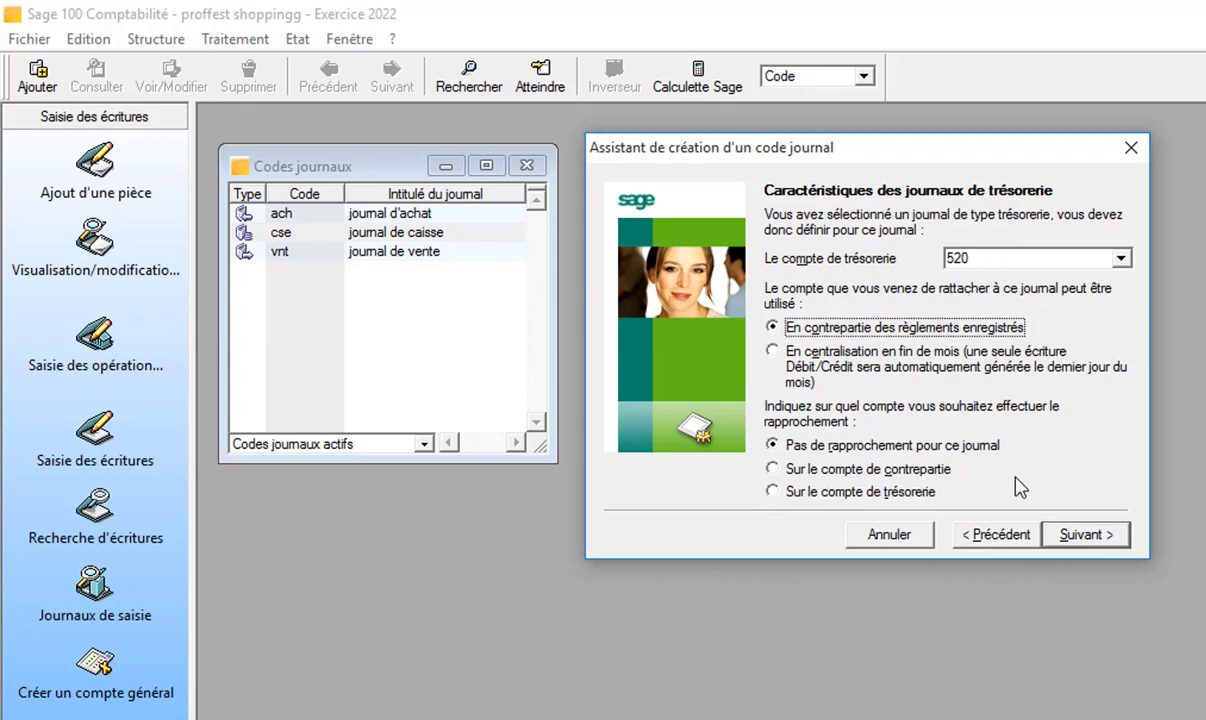
{"action": "left_click", "coordinate": [1085, 534]}
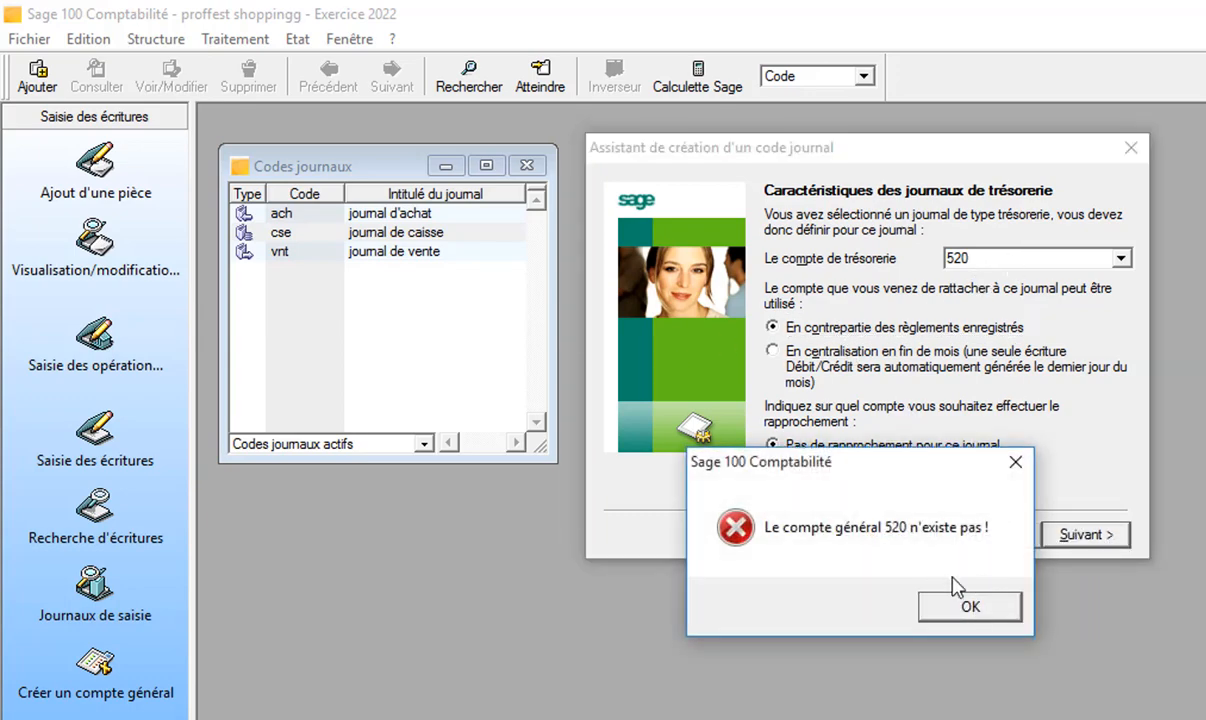
{"action": "left_click", "coordinate": [969, 607]}
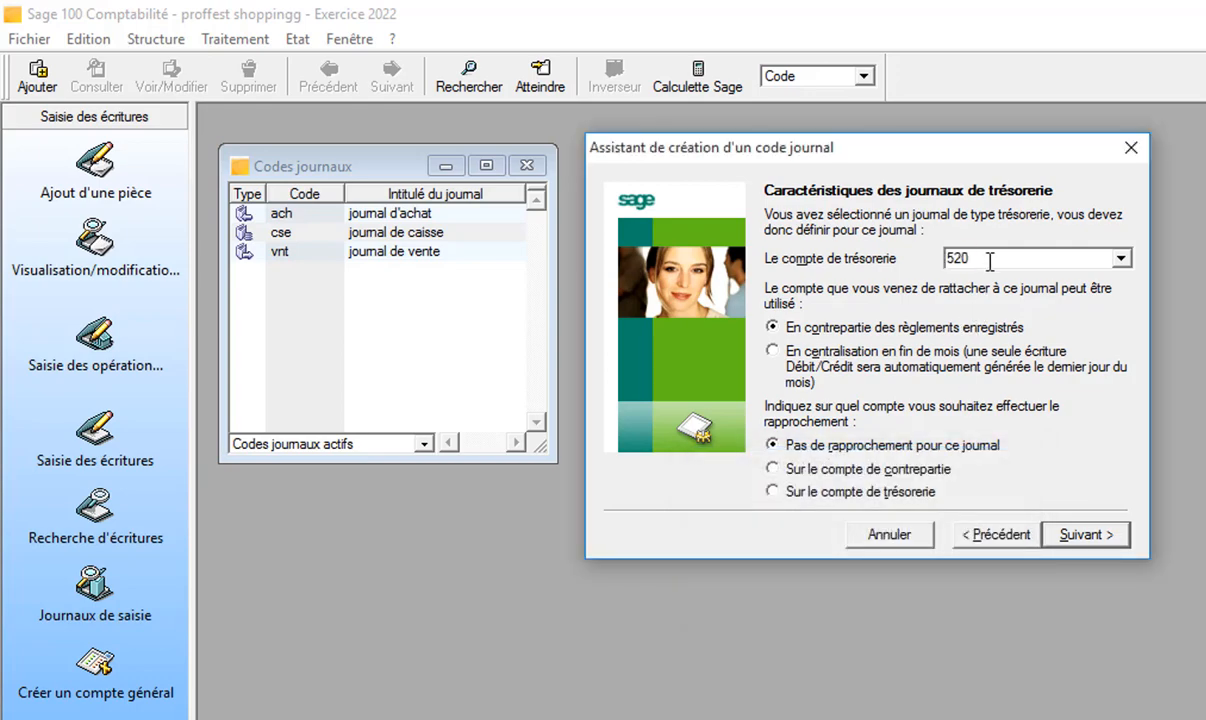
Set the bank journal's treasury account to 521, accept using it, and validate the journal
{"action": "key", "text": "BackSpace"}
{"action": "type", "text": "1"}
{"action": "left_click", "coordinate": [1090, 534]}
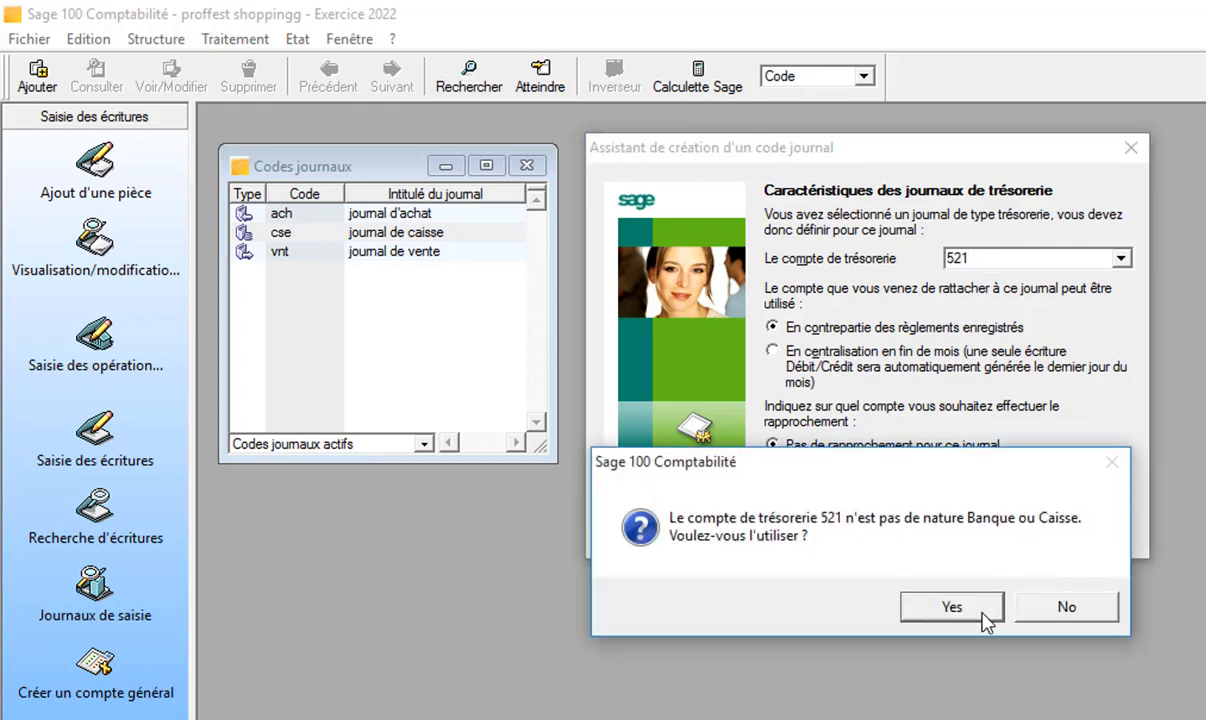
{"action": "left_click", "coordinate": [975, 607]}
{"action": "left_click", "coordinate": [1088, 535]}
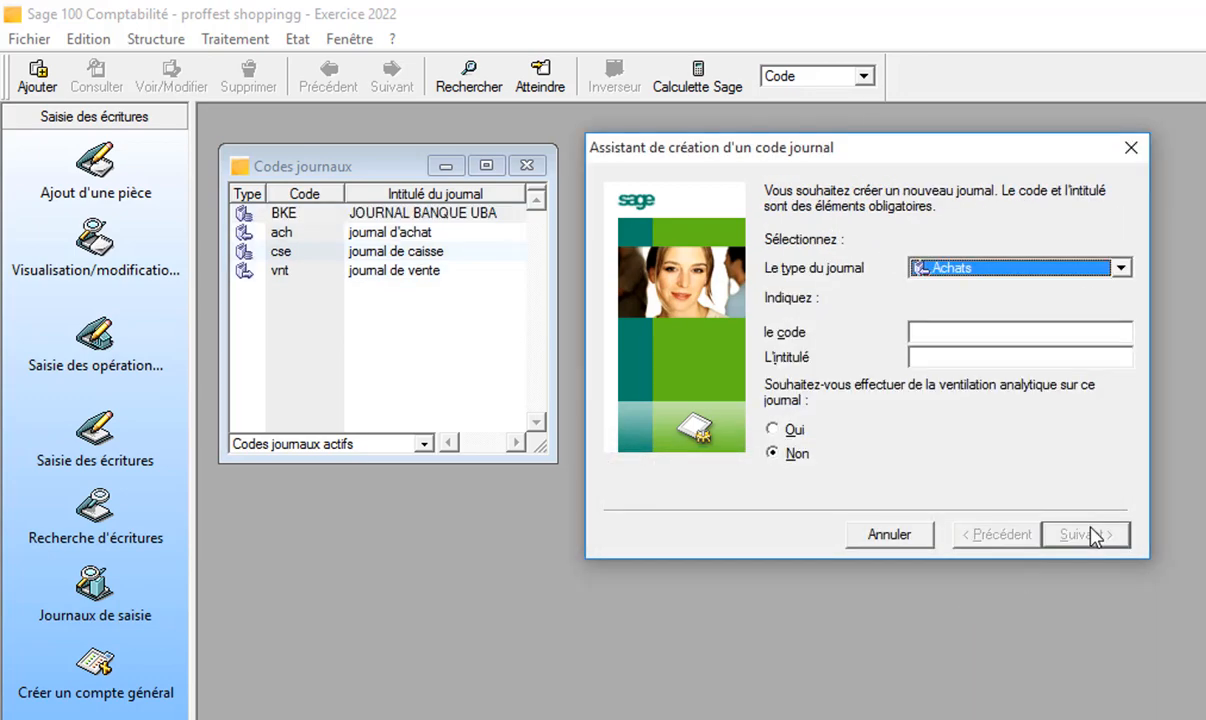
Create a Général journal with code GEN and title "JOURNAL GENERAL", and validate it to continue with another journal
{"action": "left_click", "coordinate": [1121, 268]}
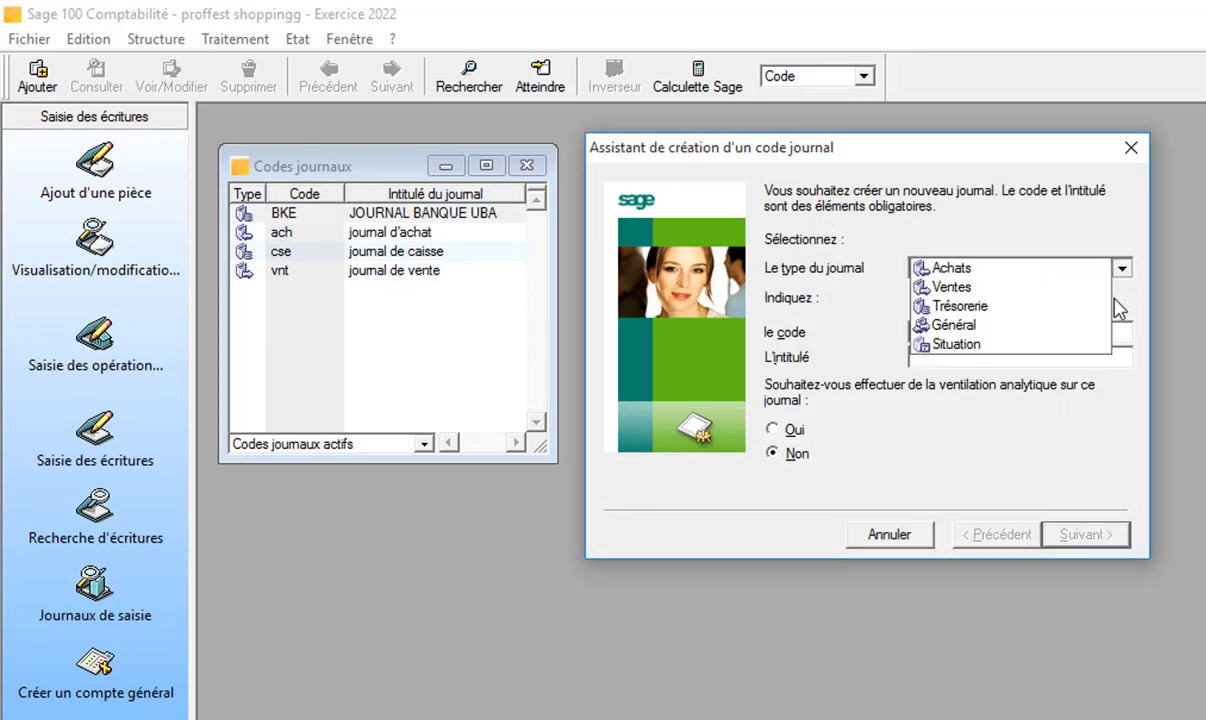
{"action": "left_click", "coordinate": [1048, 326]}
{"action": "left_click", "coordinate": [1048, 333]}
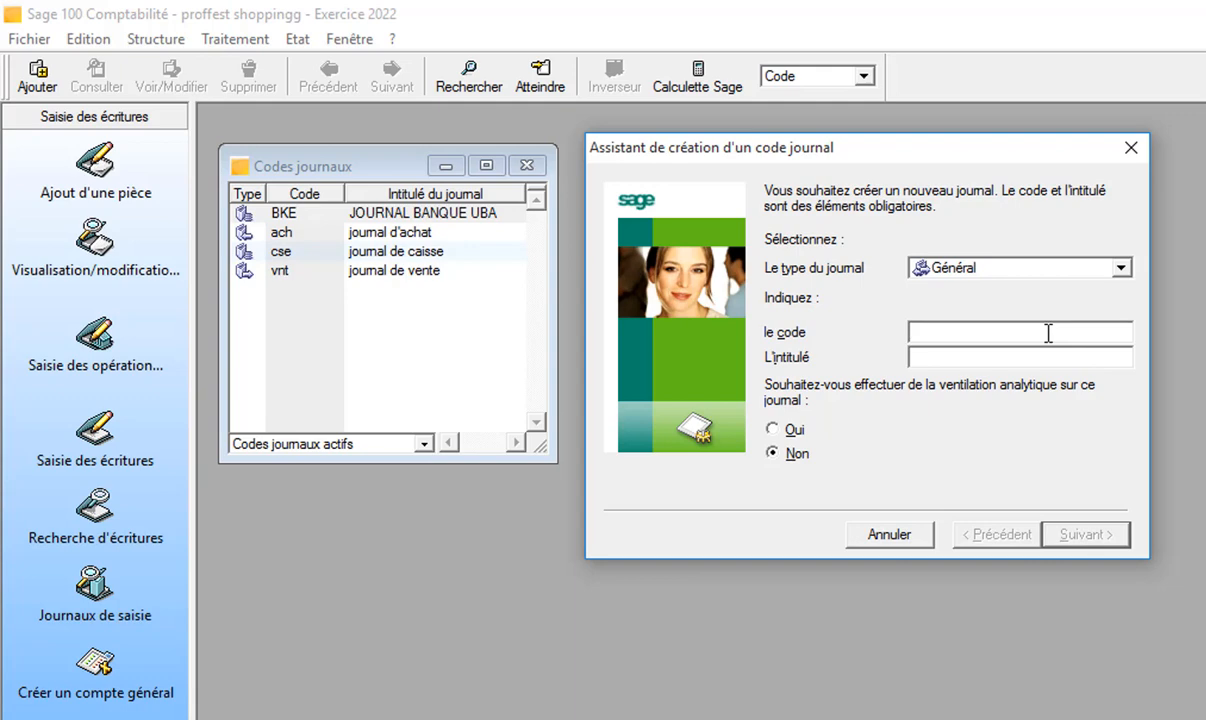
{"action": "type", "text": "GEN"}
{"action": "left_click", "coordinate": [1091, 356]}
{"action": "key", "text": "Tab"}
{"action": "type", "text": "JOURN"}
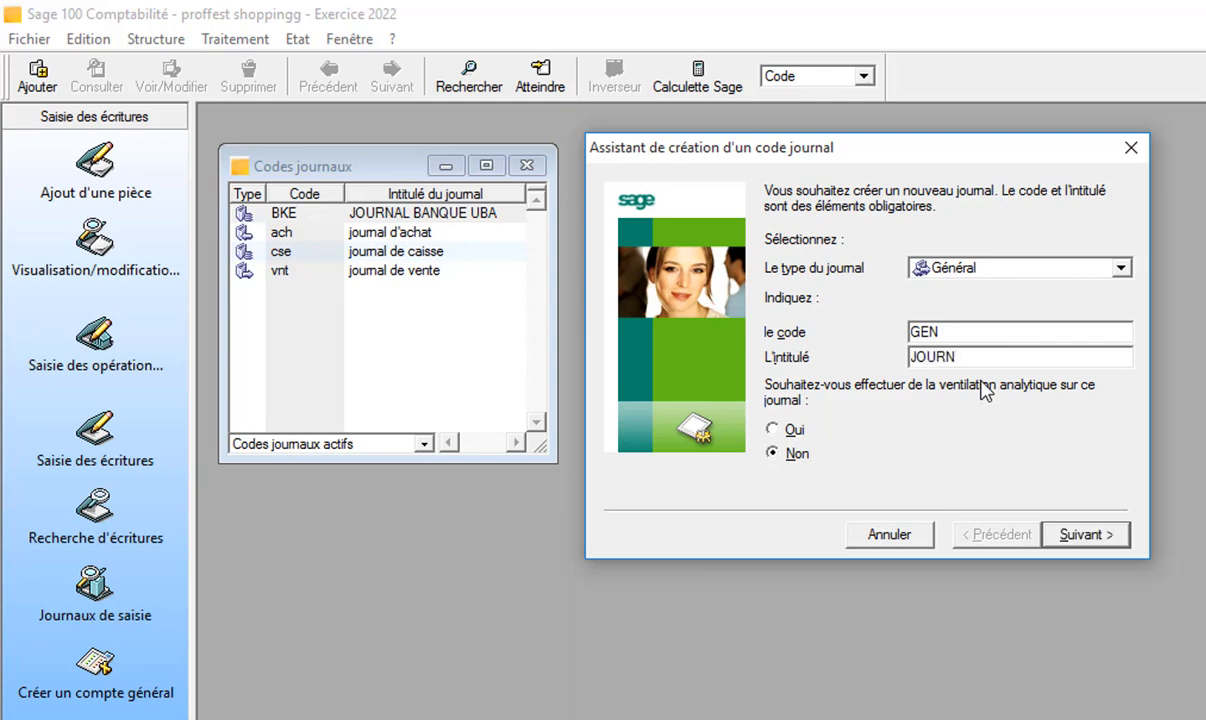
{"action": "type", "text": "AL GENERAL"}
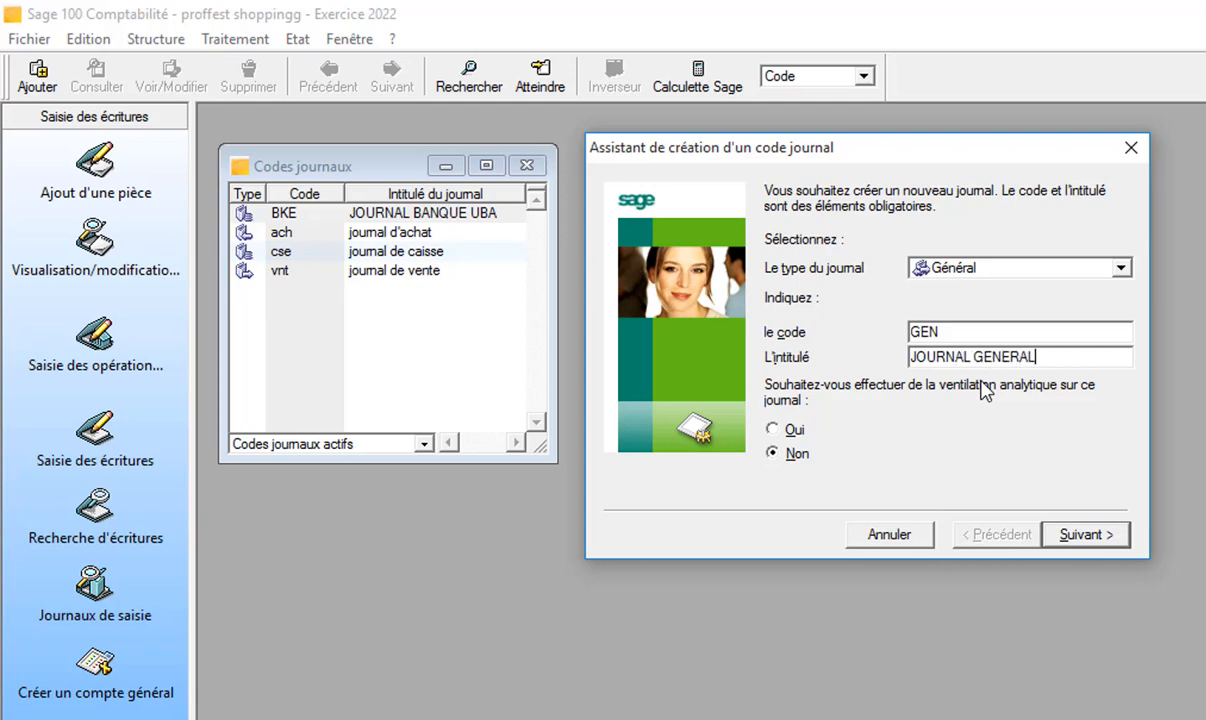
{"action": "left_click", "coordinate": [1087, 541]}
{"action": "left_click", "coordinate": [1088, 537]}
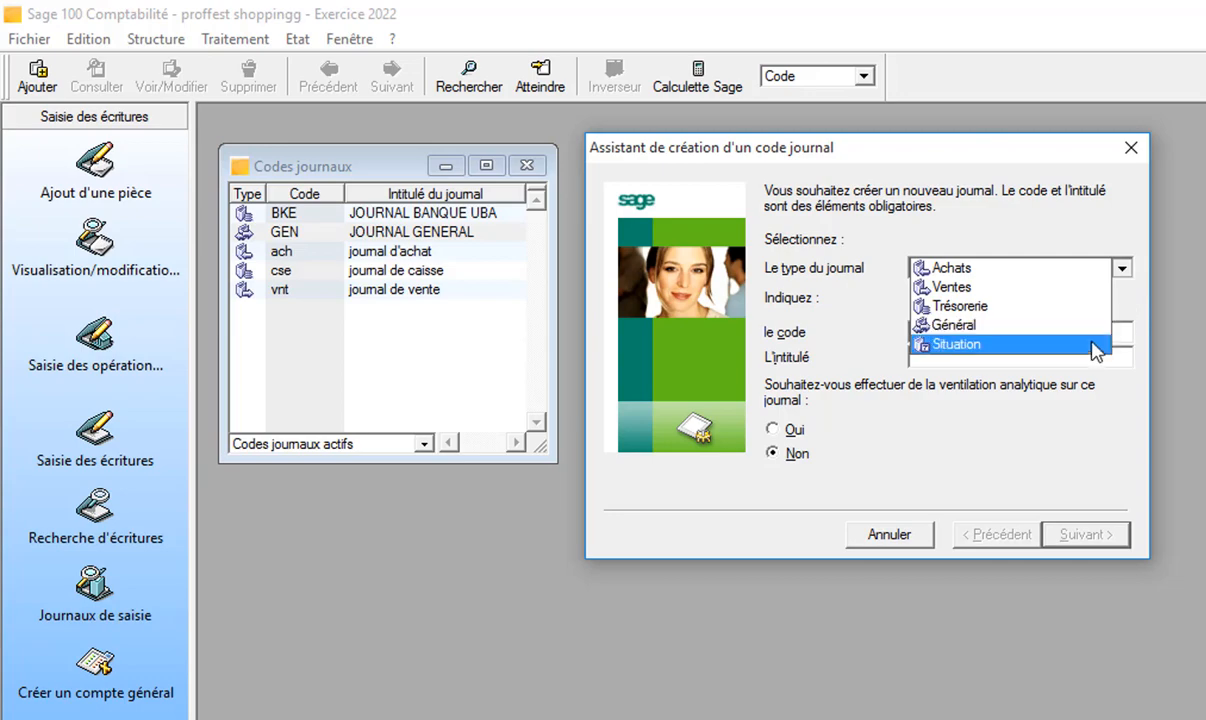
Set the new journal's type to Situation and its code to BO
{"action": "left_click", "coordinate": [1090, 344]}
{"action": "left_click", "coordinate": [1089, 332]}
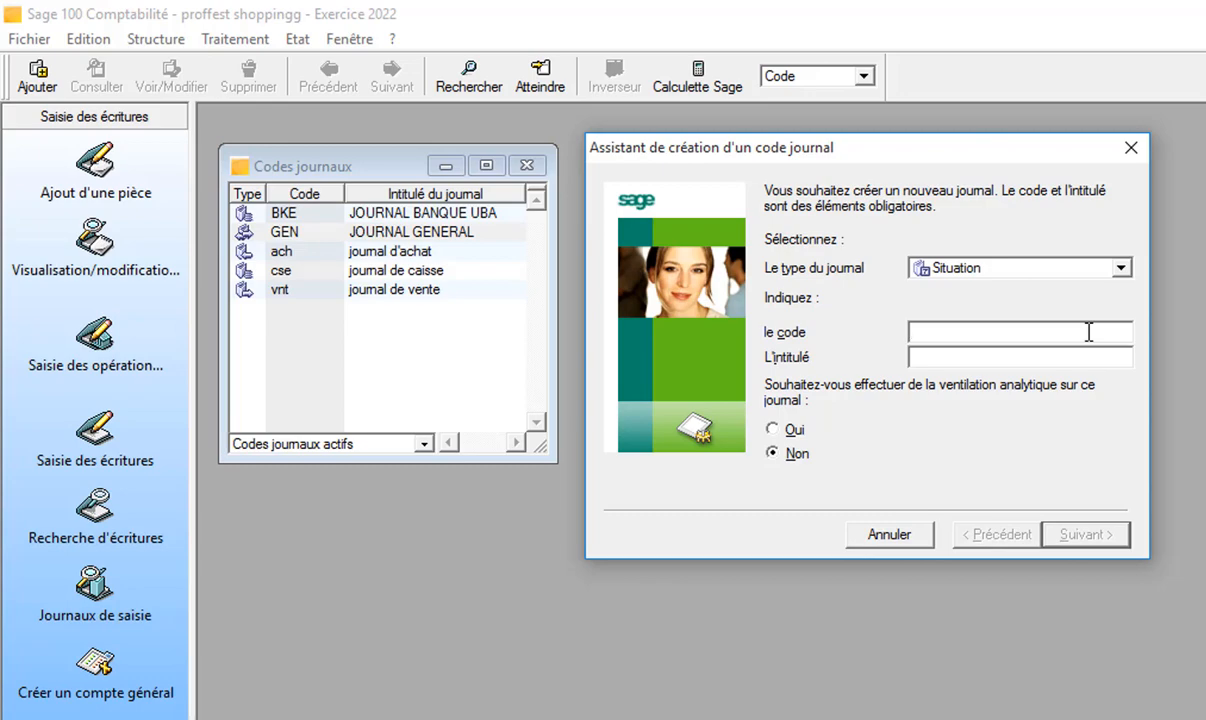
{"action": "type", "text": "S"}
{"action": "key", "text": "BackSpace"}
{"action": "type", "text": "BL"}
{"action": "key", "text": "BackSpace"}
{"action": "type", "text": "O"}
{"action": "key", "text": "Tab"}
Title the Situation journal "BILN D'OUVERTURE" and validate it to continue with another journal
{"action": "type", "text": "BIL"}
{"action": "key", "text": "Tab"}
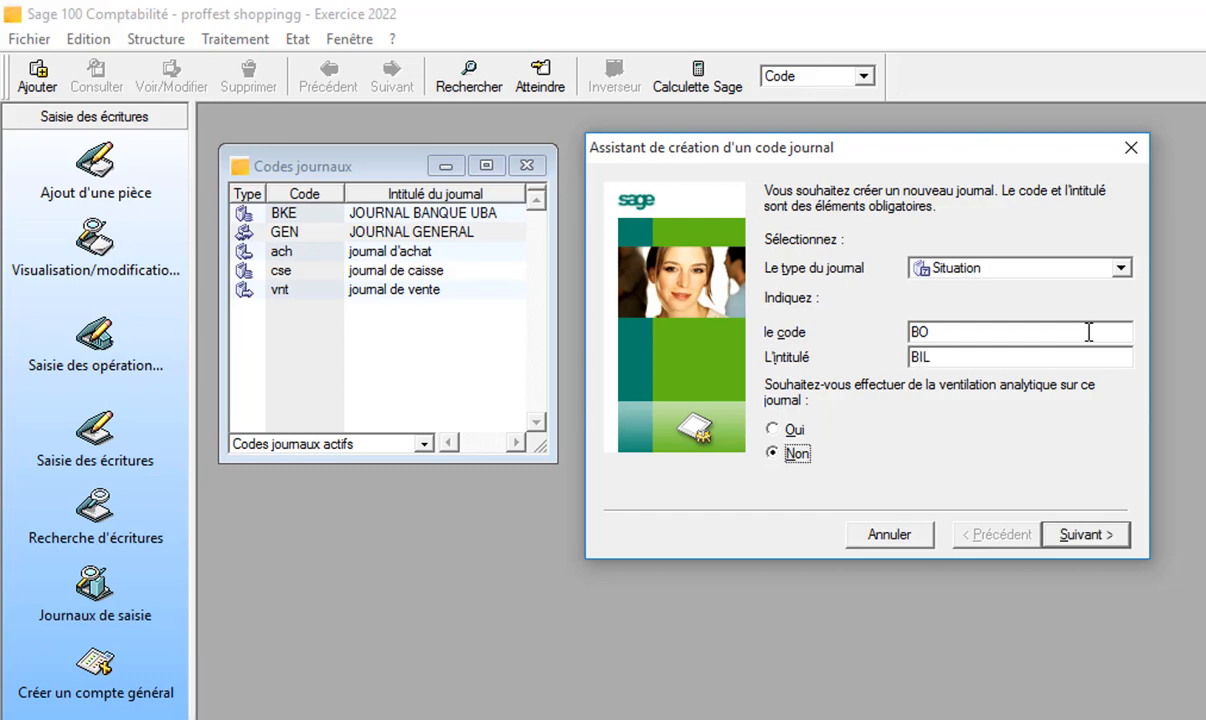
{"action": "left_click", "coordinate": [1017, 362]}
{"action": "type", "text": "N D'OUVER"}
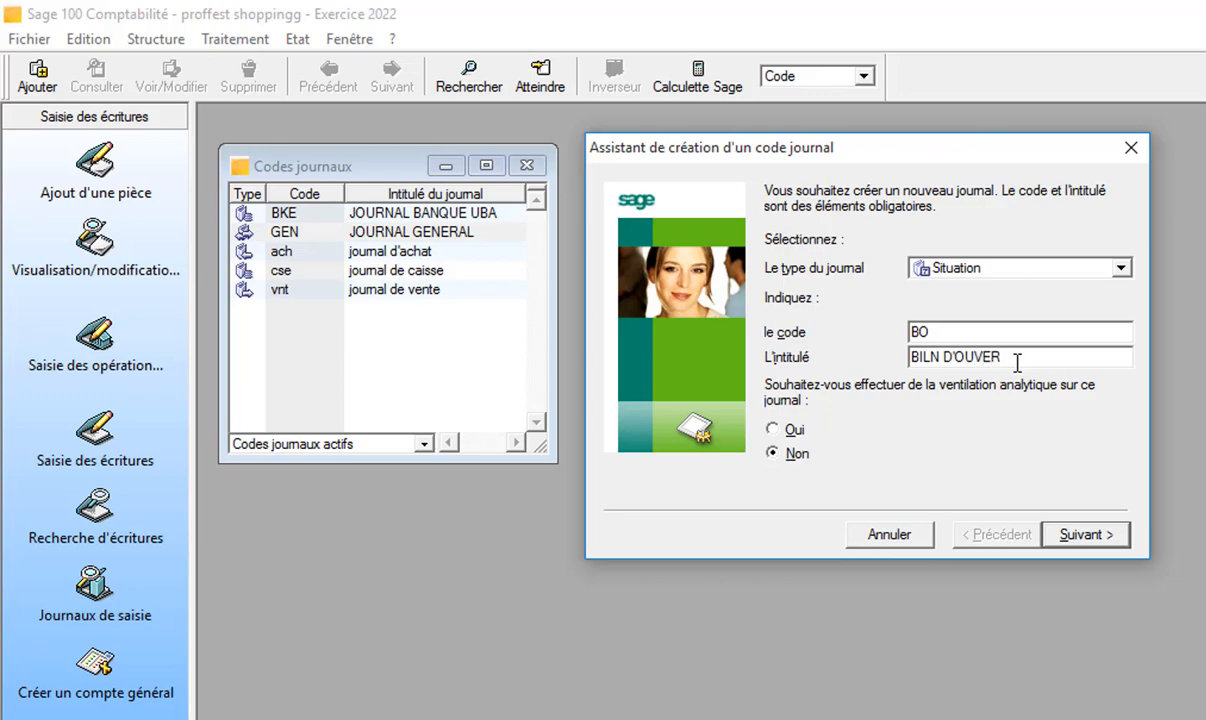
{"action": "type", "text": "TURE"}
{"action": "left_click", "coordinate": [1080, 535]}
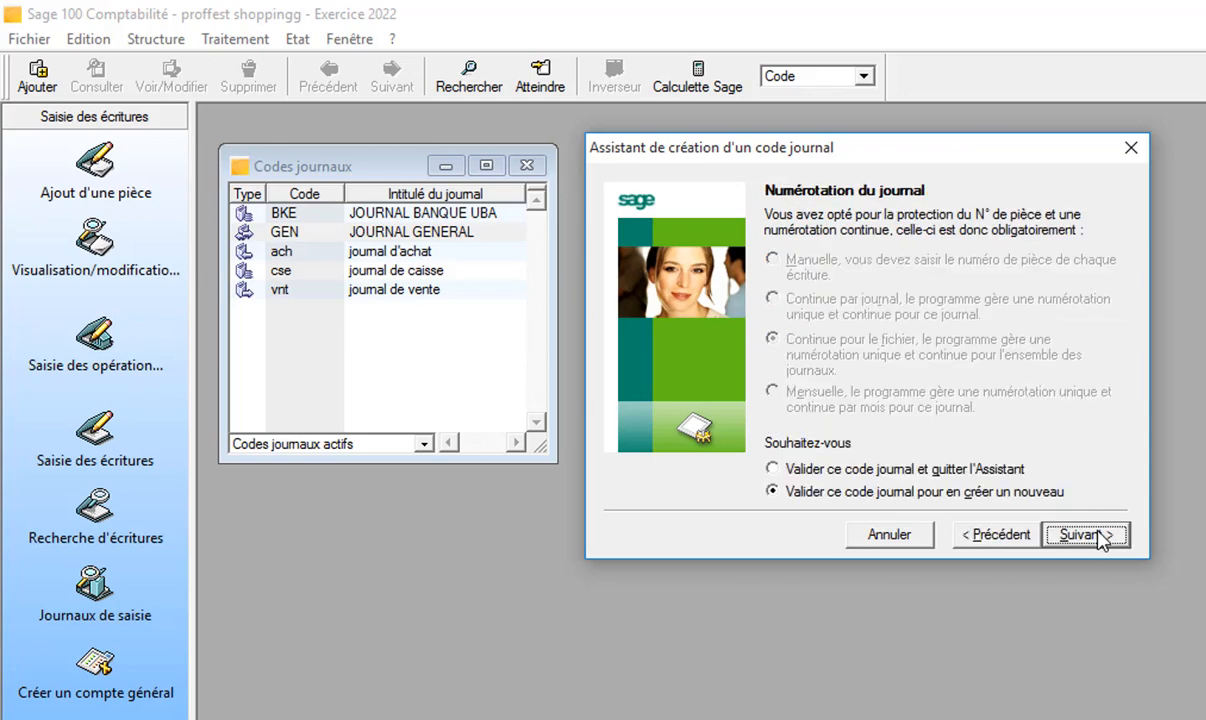
{"action": "left_click", "coordinate": [1100, 538]}
{"action": "left_click", "coordinate": [1124, 270]}
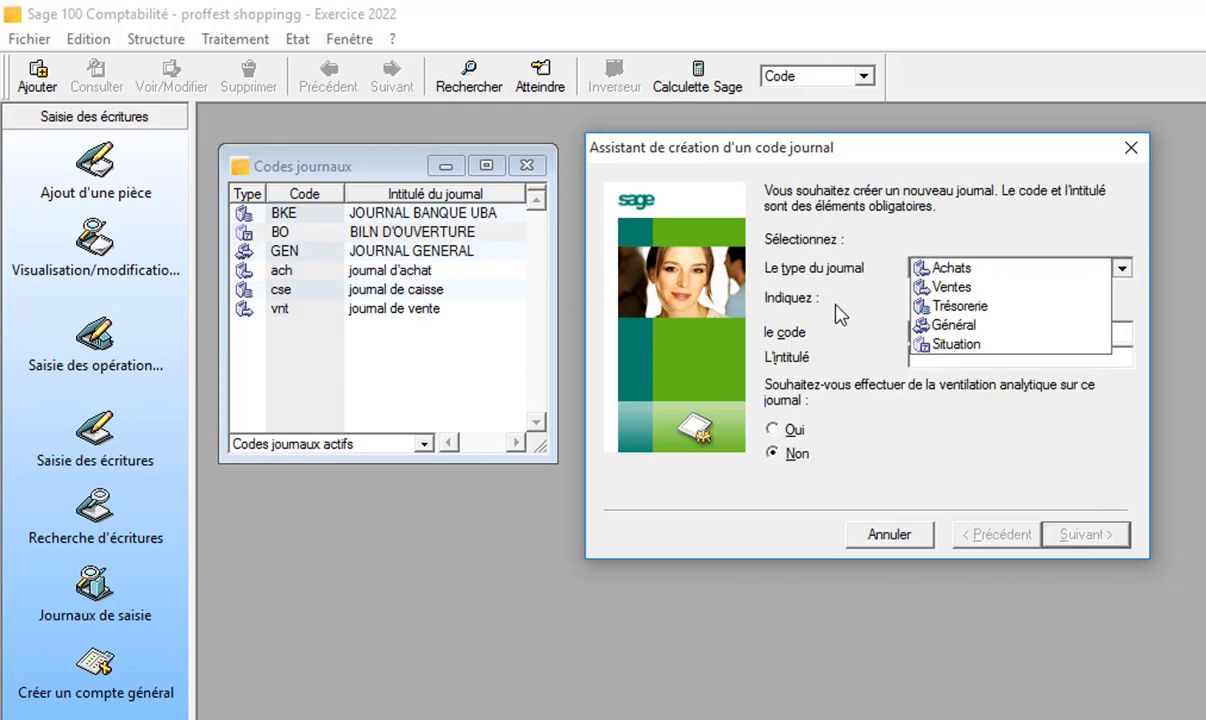
{"action": "left_click", "coordinate": [857, 282]}
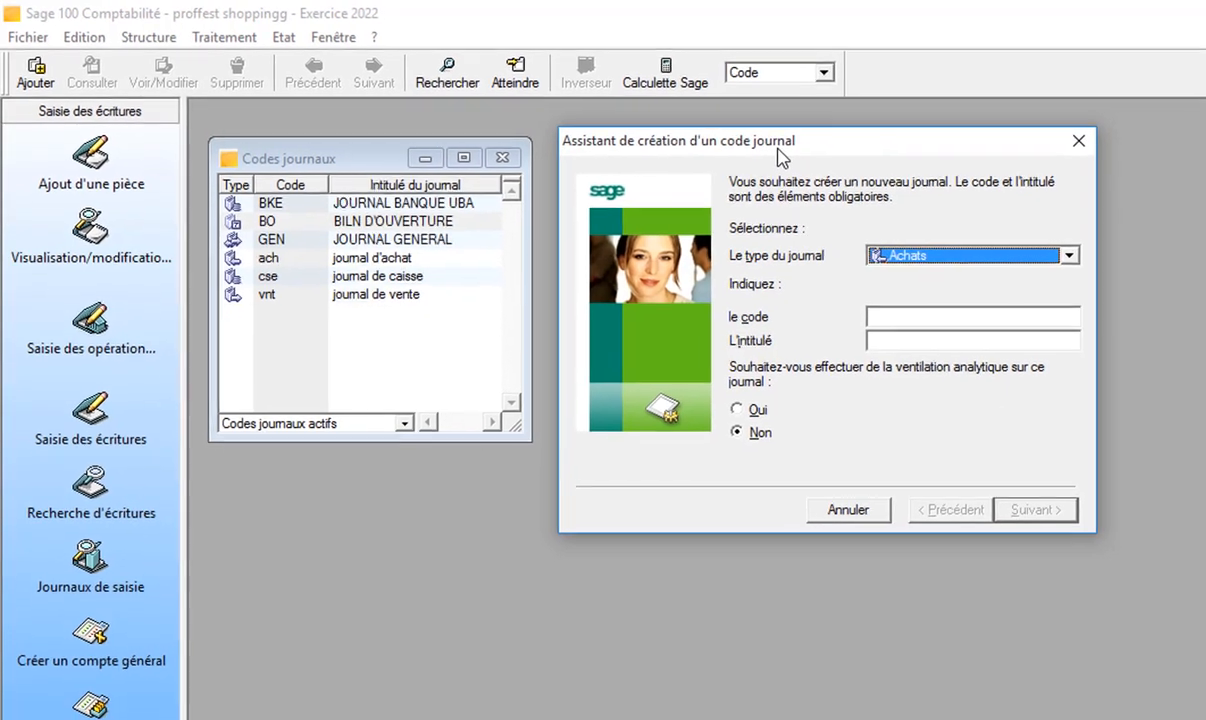
{"action": "left_click_drag", "start_coordinate": [829, 147], "coordinate": [795, 170]}
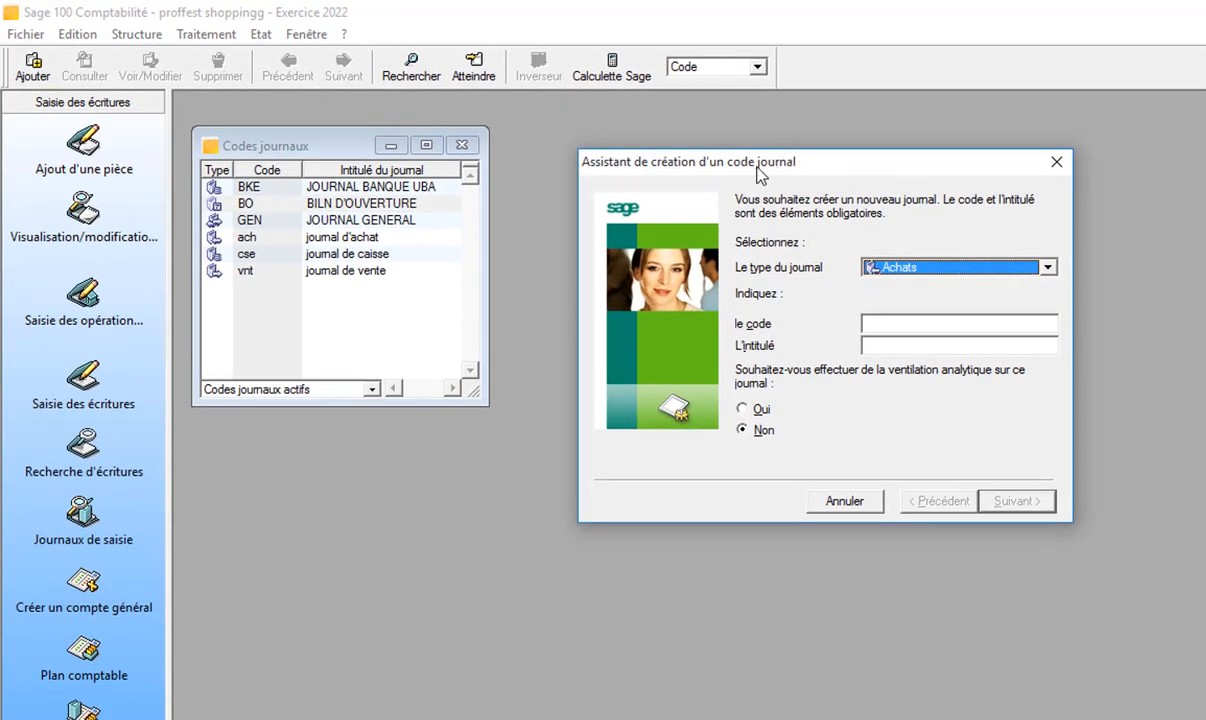